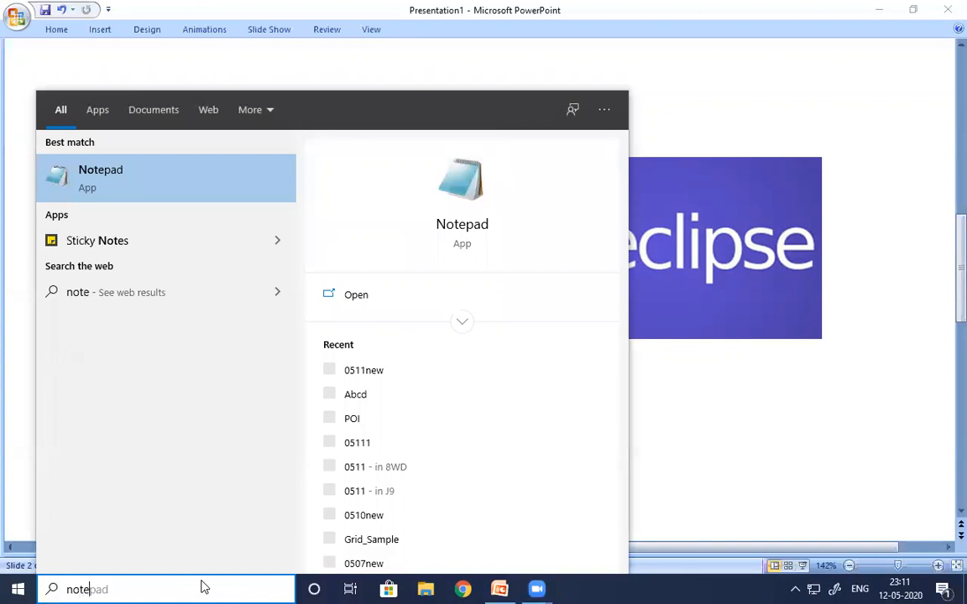
# - Open a maximized Notepad window and write the lines "1. Install JDK" and "2. Setup path & Classpath"
pyautogui.press('Return')
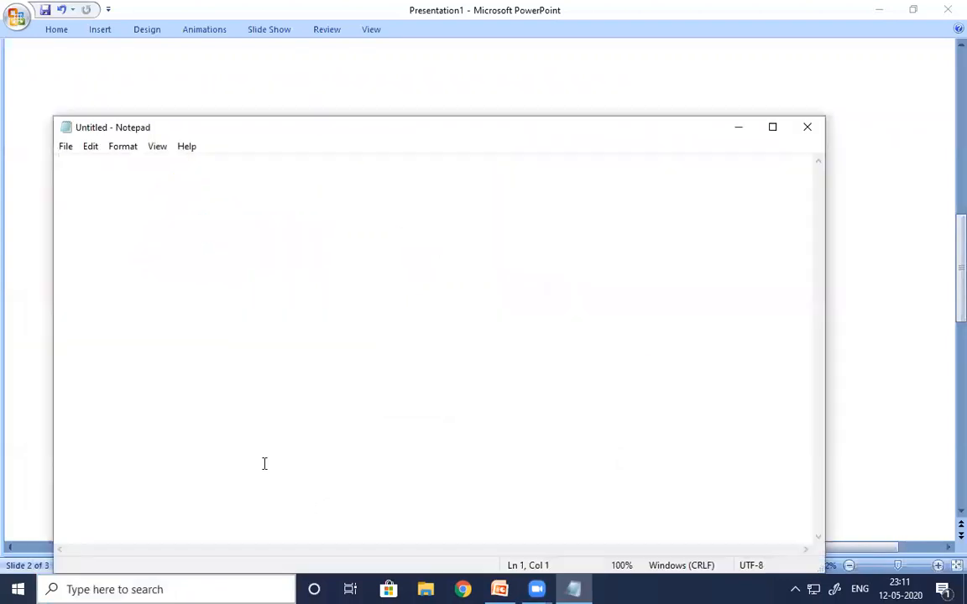
pyautogui.click(771, 129)
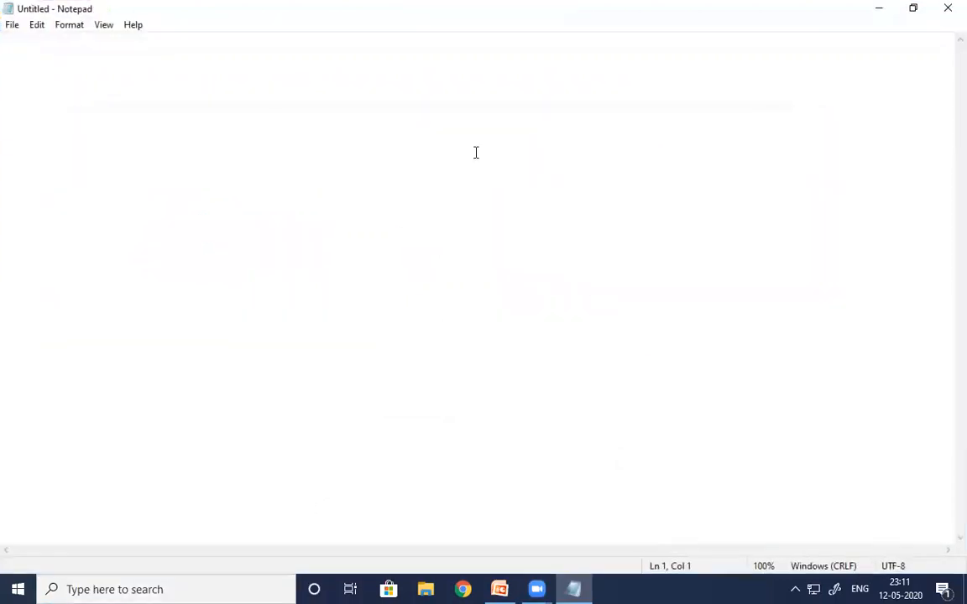
pyautogui.write('1. ')
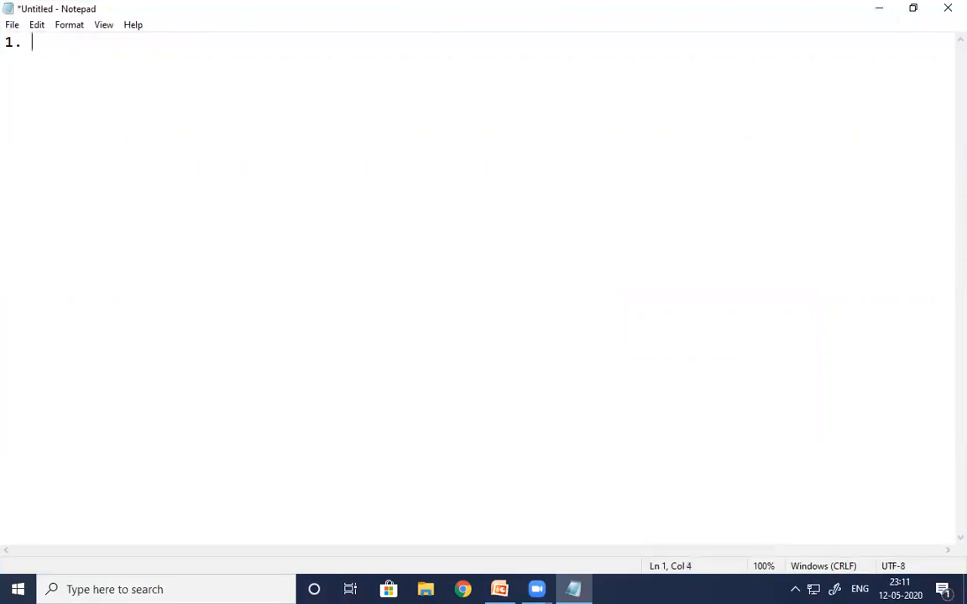
pyautogui.write('Install ')
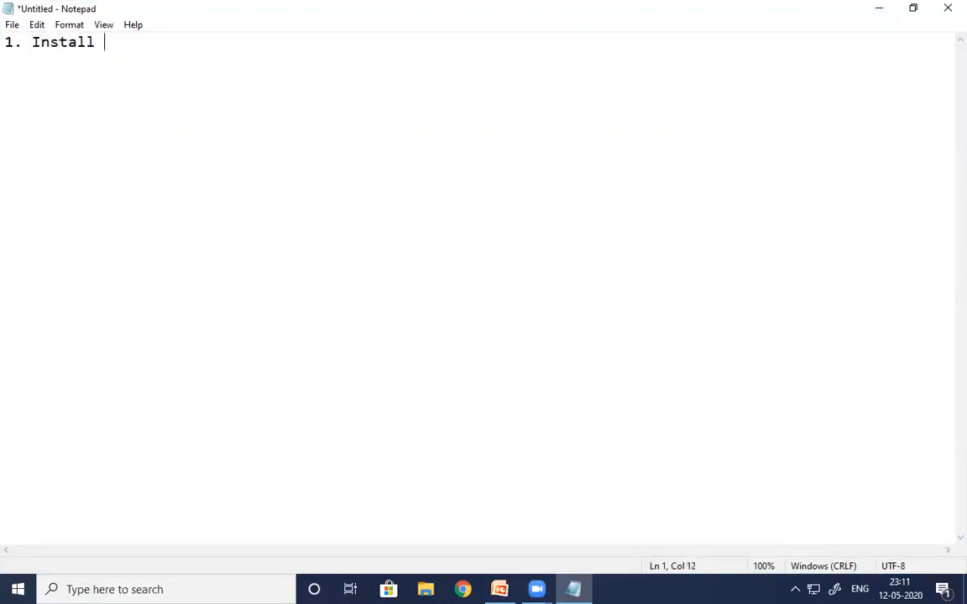
pyautogui.write('JDK')
pyautogui.press('Return')
pyautogui.write('2. Setu')
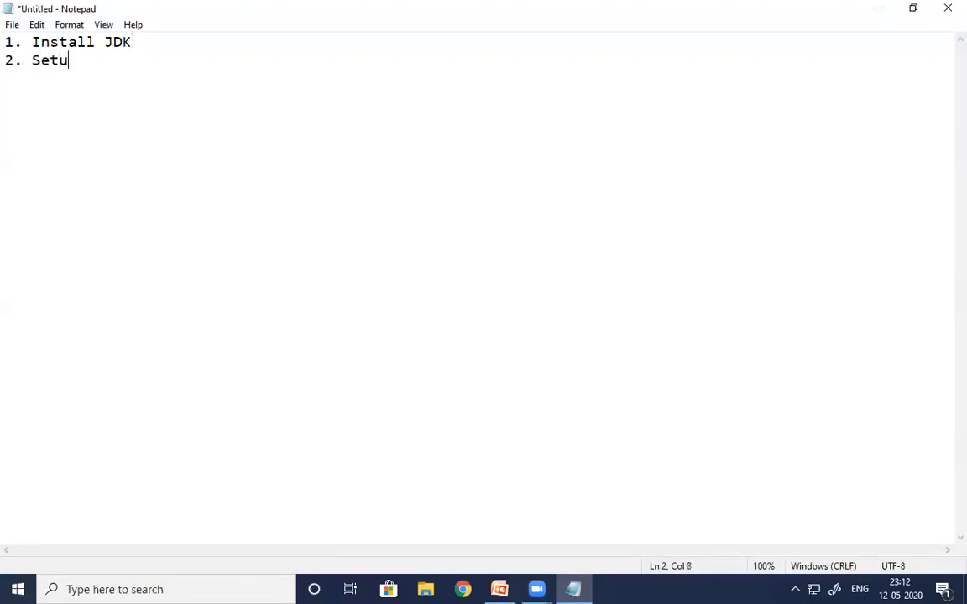
pyautogui.write('p path & ')
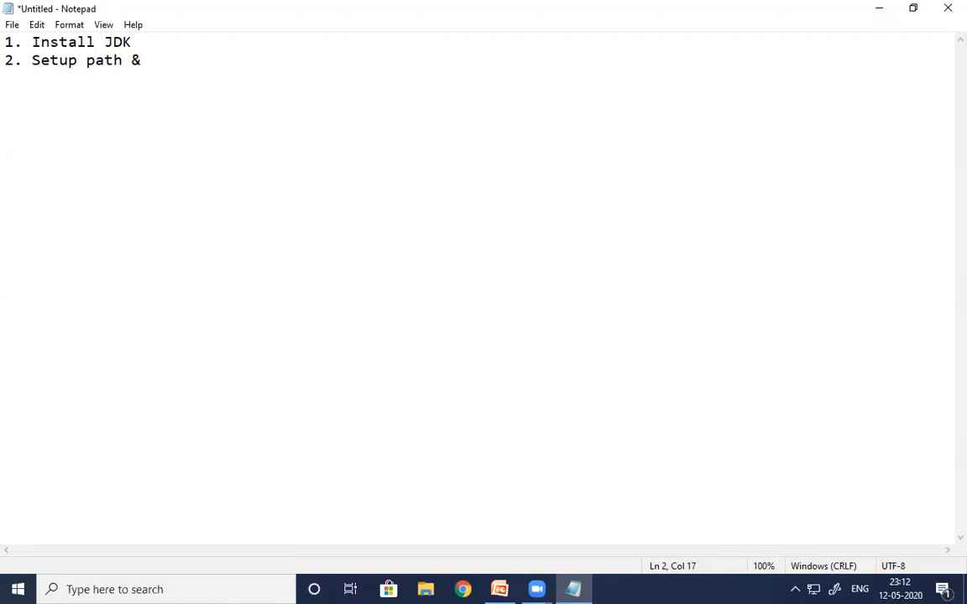
pyautogui.write('Classpath')
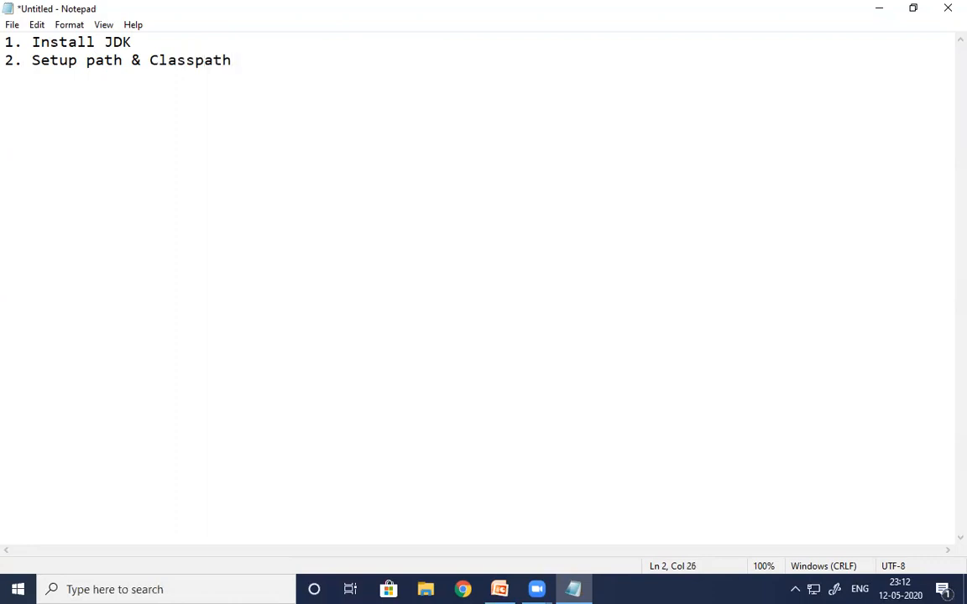
# - Add the lines "3. Download Eclipse" and "4. Create Java Proj in Eclipse", and highlight the first two lines
pyautogui.press('Return')
pyautogui.write('3. Download Eclipse')
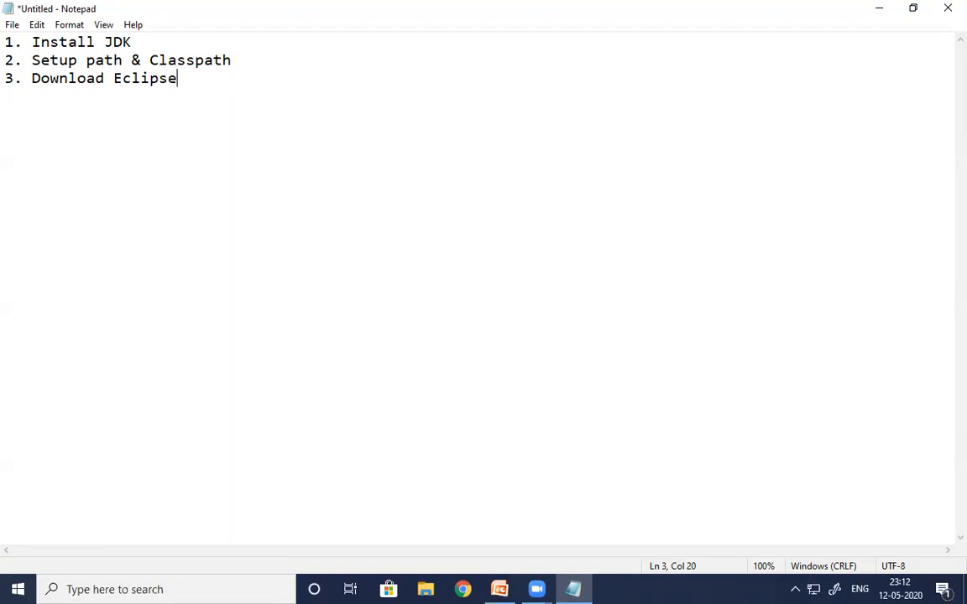
pyautogui.press('Return')
pyautogui.write('4. Create Jav')
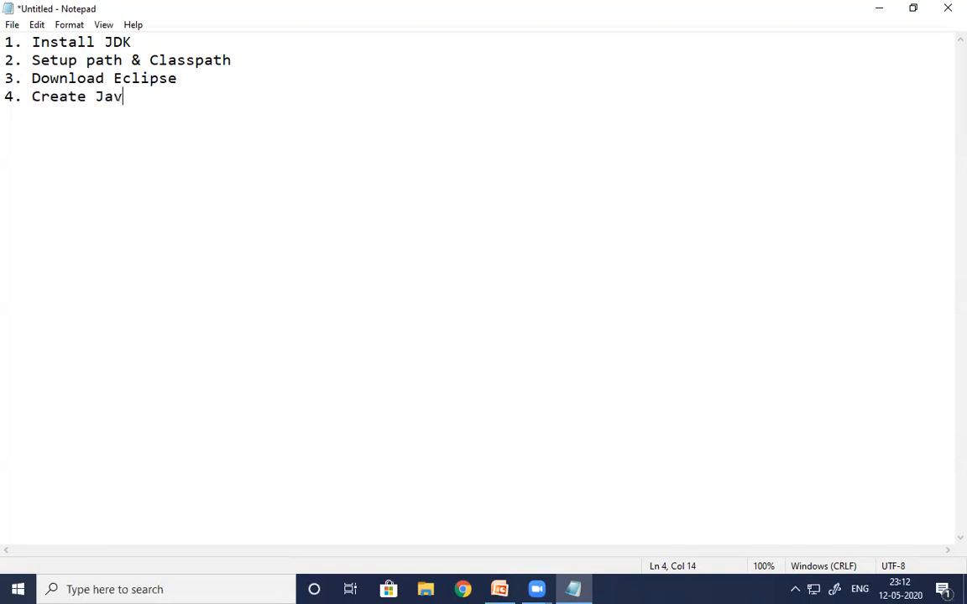
pyautogui.write('a Proj in Eclipse')
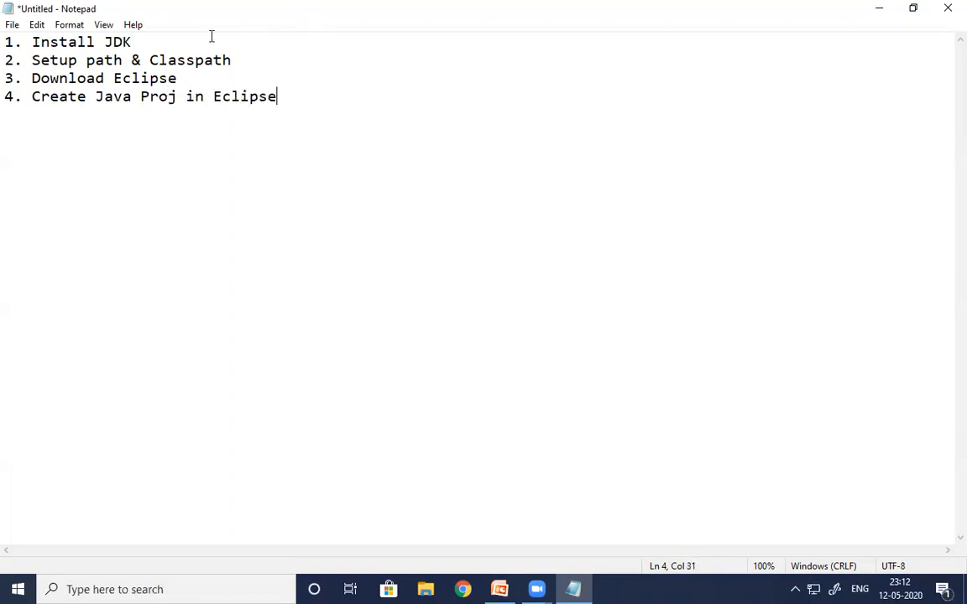
pyautogui.moveTo(246, 60); pyautogui.dragTo(4, 40)
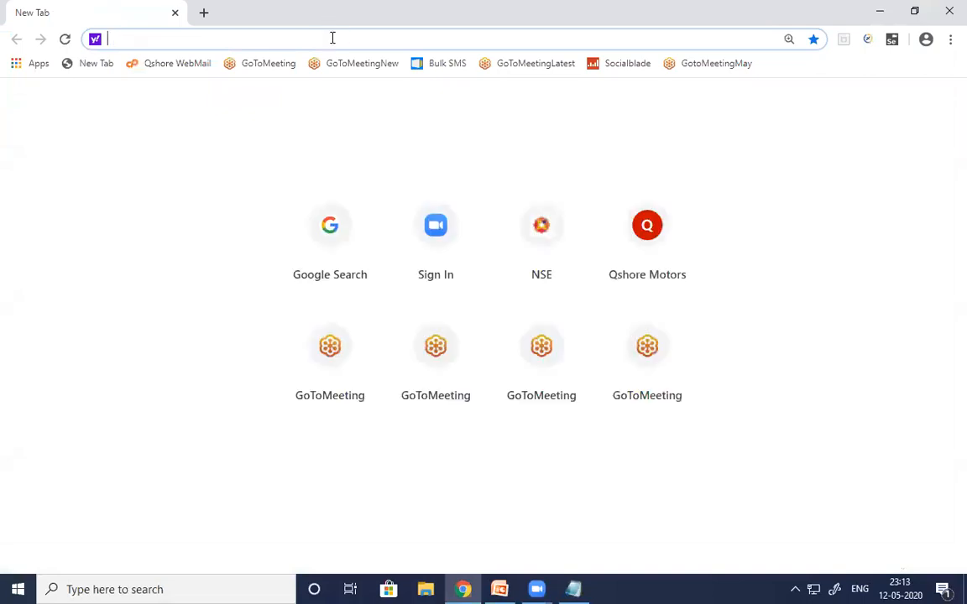
# - In Chrome, search Google for "eclipse versions" and open the Wikipedia article Eclipse (software)
pyautogui.write('goo')
pyautogui.press('Return')
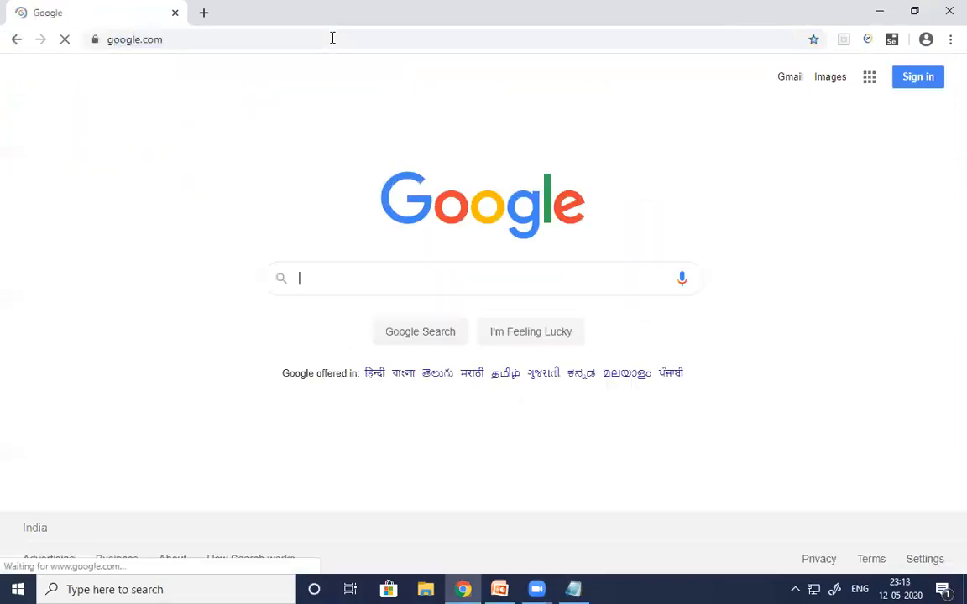
pyautogui.write('eclipse versions')
pyautogui.press('Return')
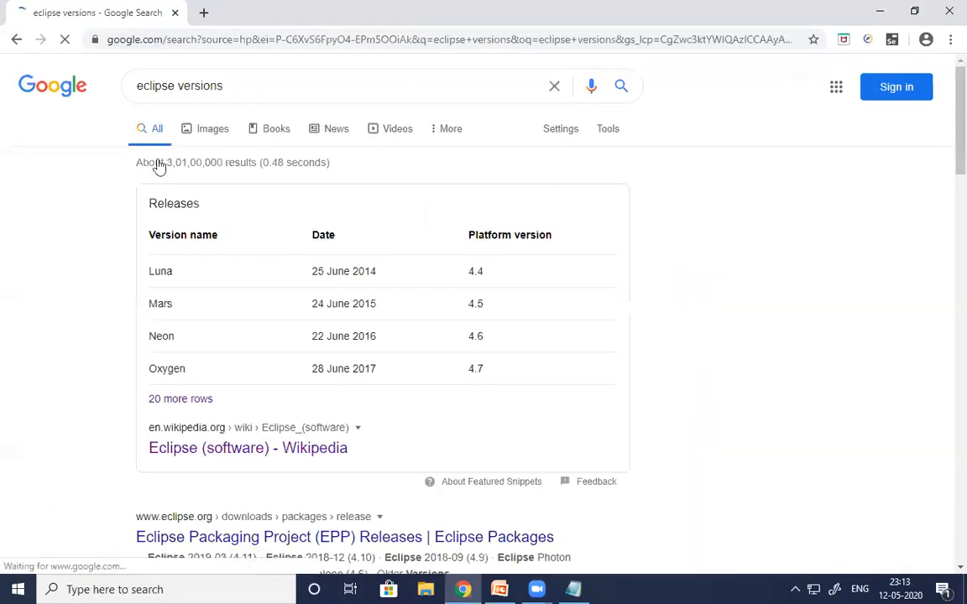
pyautogui.click(235, 458)
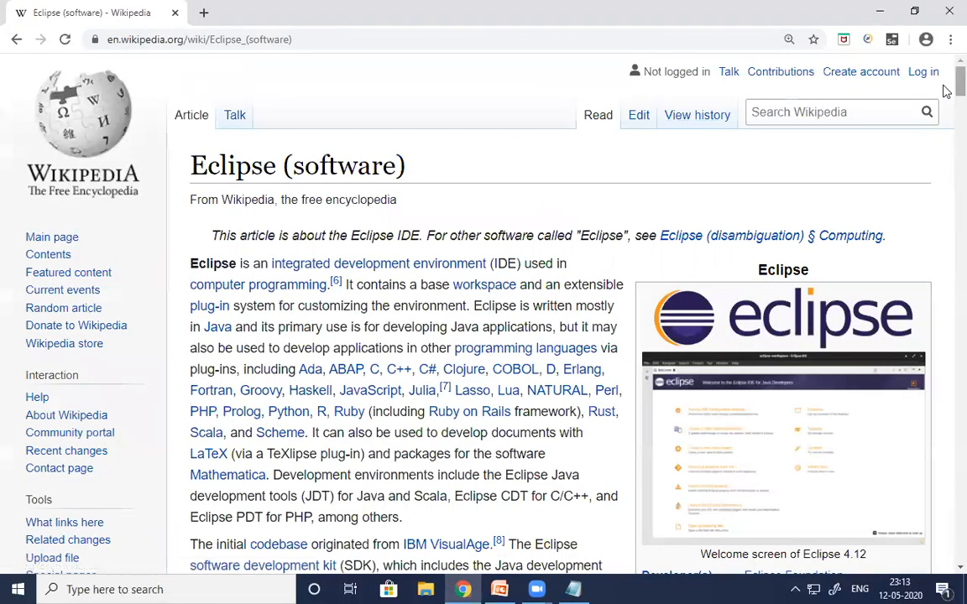
# - Examine the article's Releases table for Eclipse version names, dates, platform versions and main changes
pyautogui.scroll(-20, 944, 118)
pyautogui.scroll(-5, 944, 206)
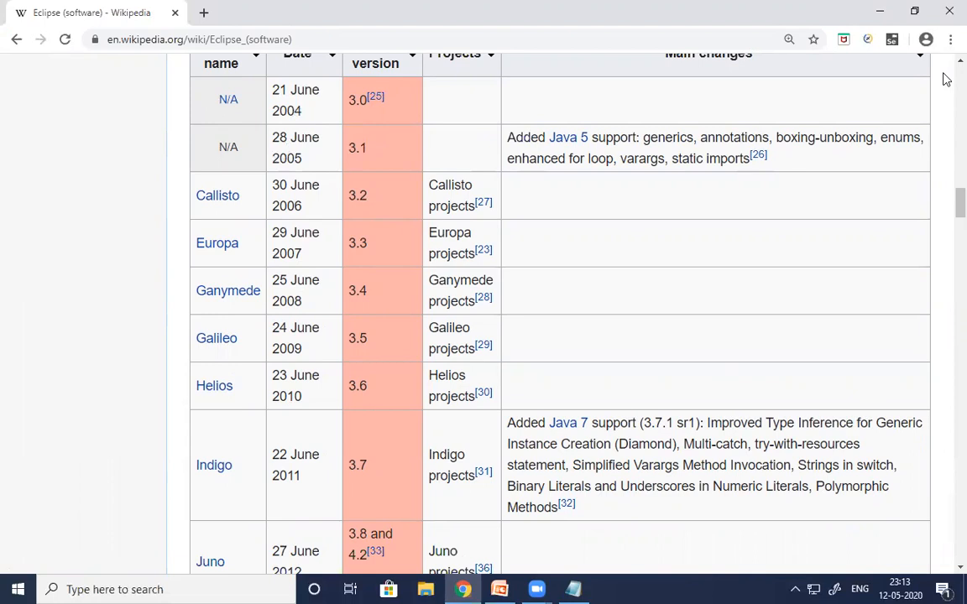
pyautogui.scroll(1, 944, 62)
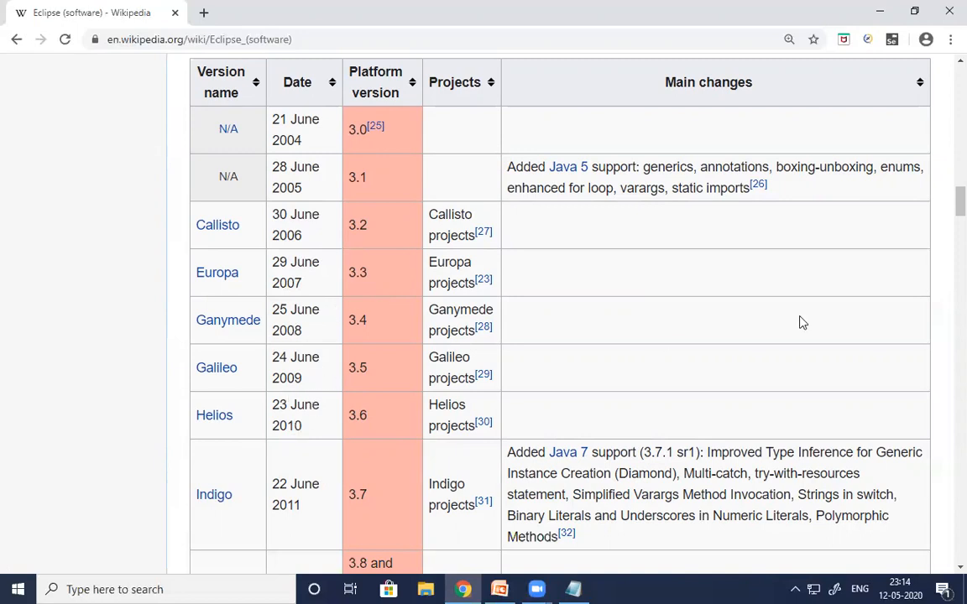
pyautogui.scroll(-4, 945, 210)
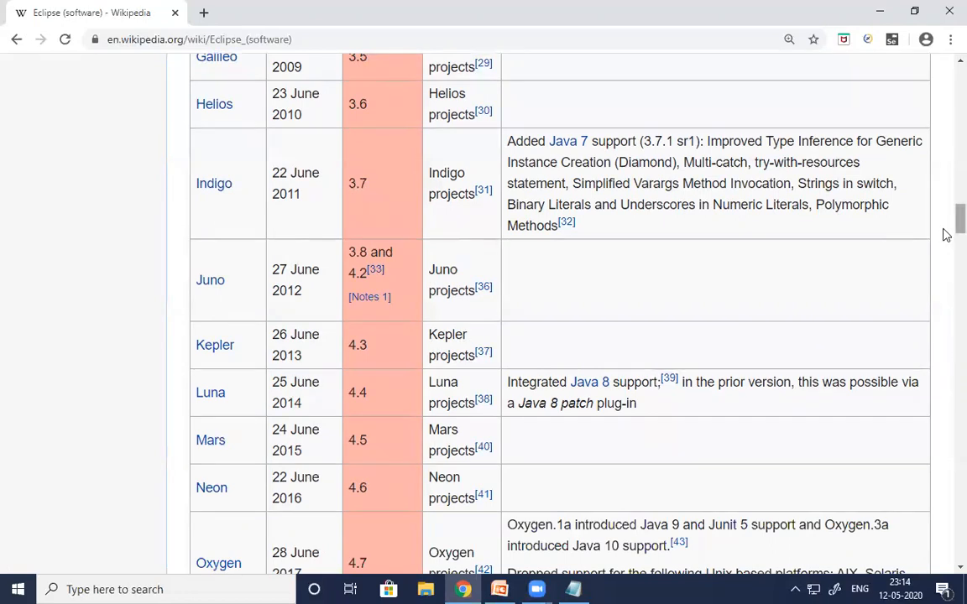
pyautogui.moveTo(946, 234); pyautogui.dragTo(944, 254)
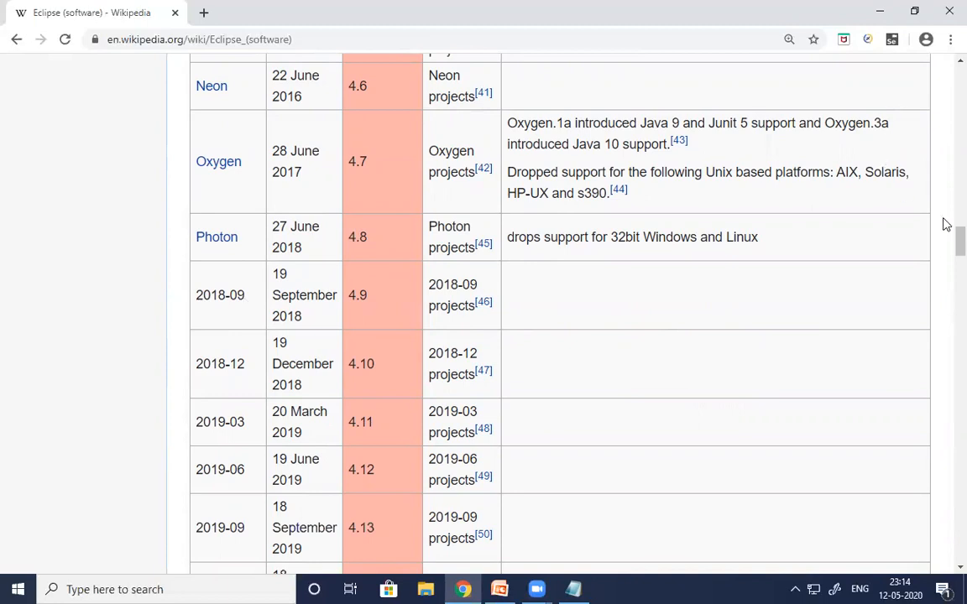
pyautogui.scroll(-7, 946, 258)
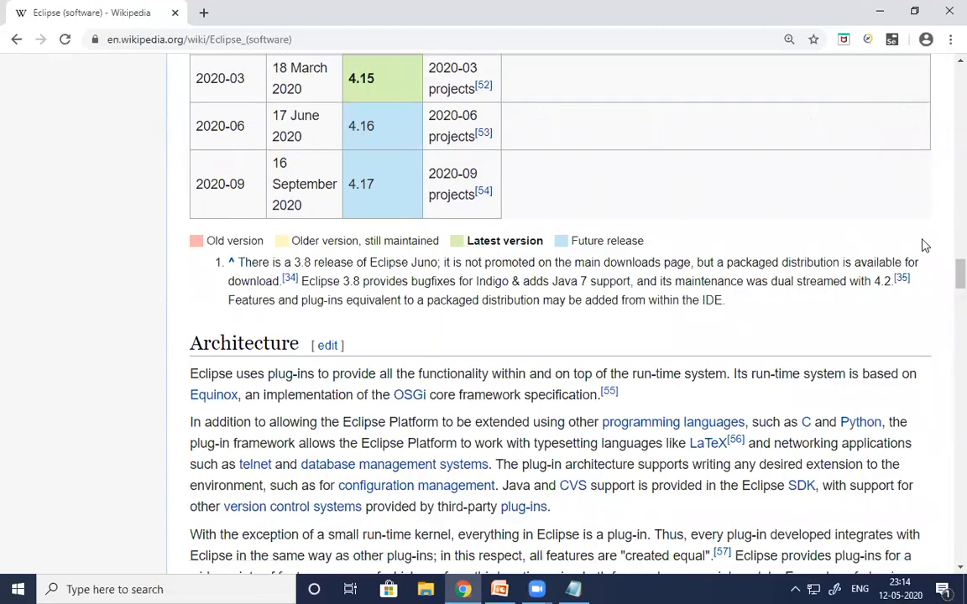
pyautogui.scroll(7, 946, 247)
pyautogui.scroll(-6, 944, 237)
pyautogui.scroll(7, 944, 261)
pyautogui.scroll(-1, 946, 231)
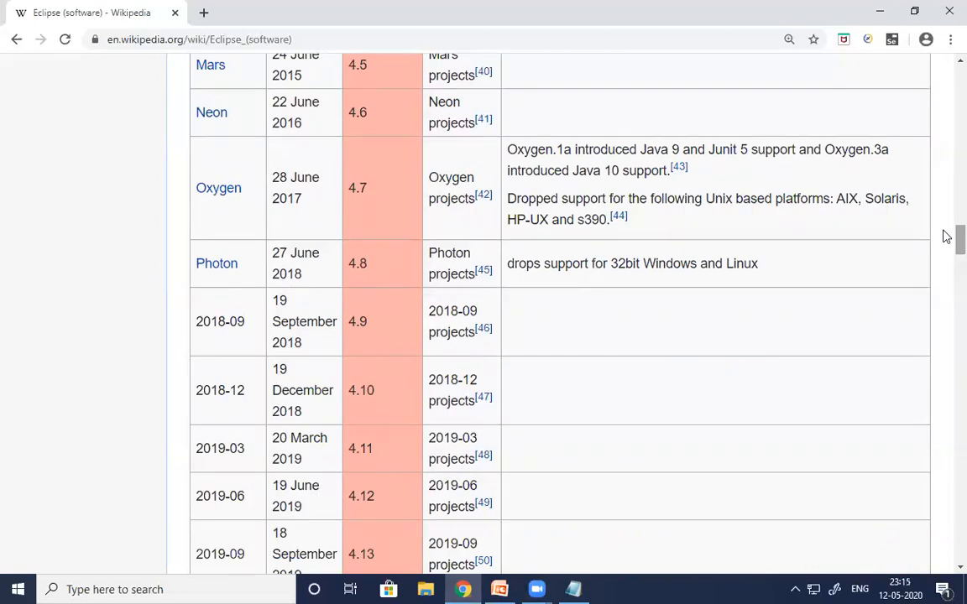
pyautogui.moveTo(957, 238); pyautogui.dragTo(945, 218)
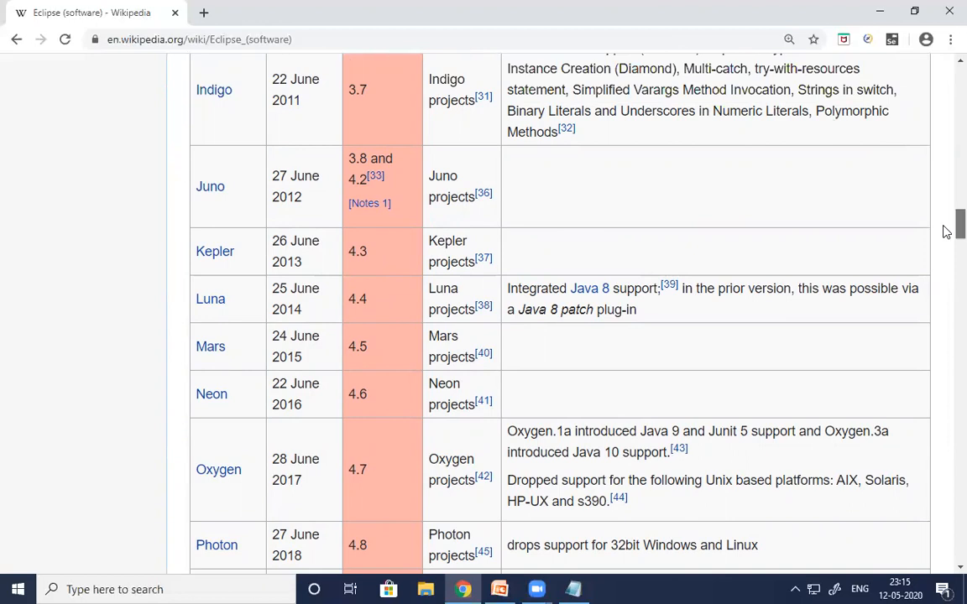
pyautogui.scroll(-1, 947, 233)
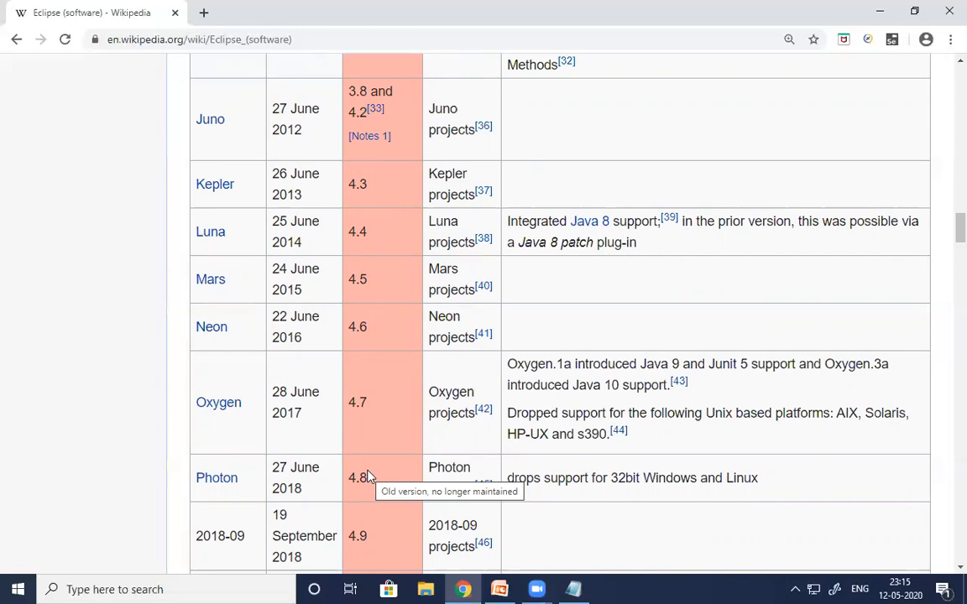
# - In a new browser tab, search Google for "eclipse download" and view the Eclipse Foundation downloads page
pyautogui.click(204, 15)
pyautogui.write('goo')
pyautogui.press('Return')
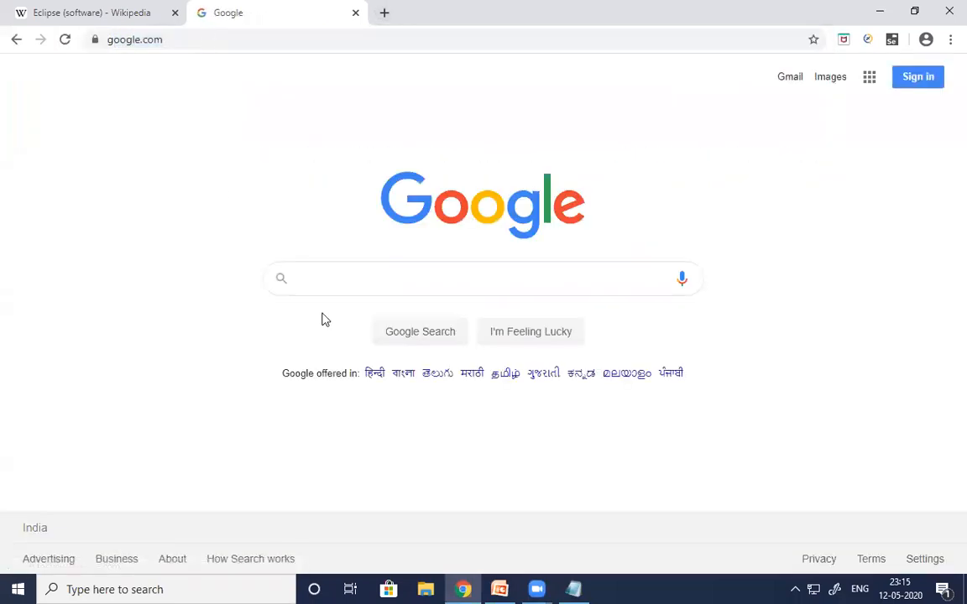
pyautogui.write('eclise')
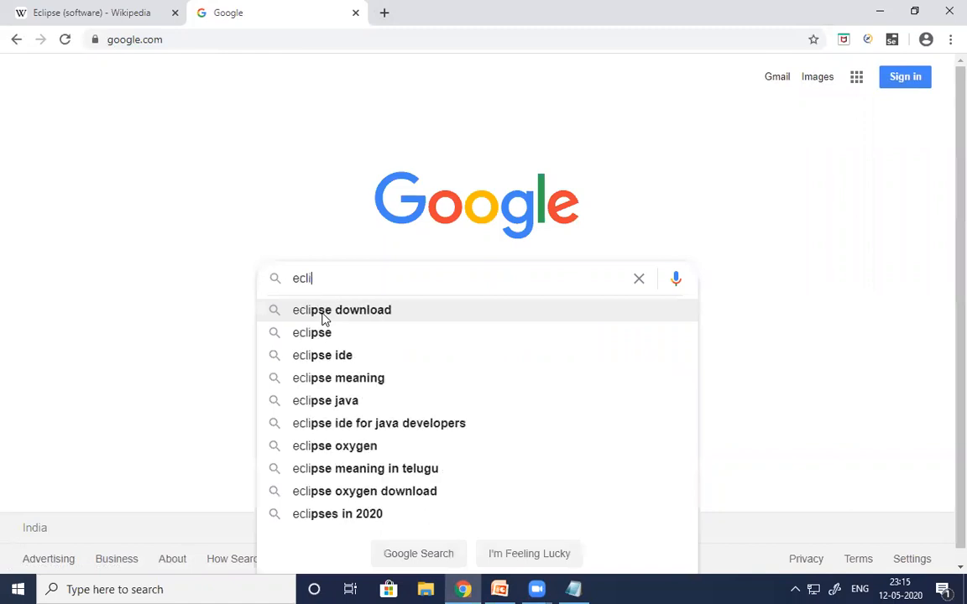
pyautogui.press('BackSpace')
pyautogui.press('BackSpace')
pyautogui.write('pse')
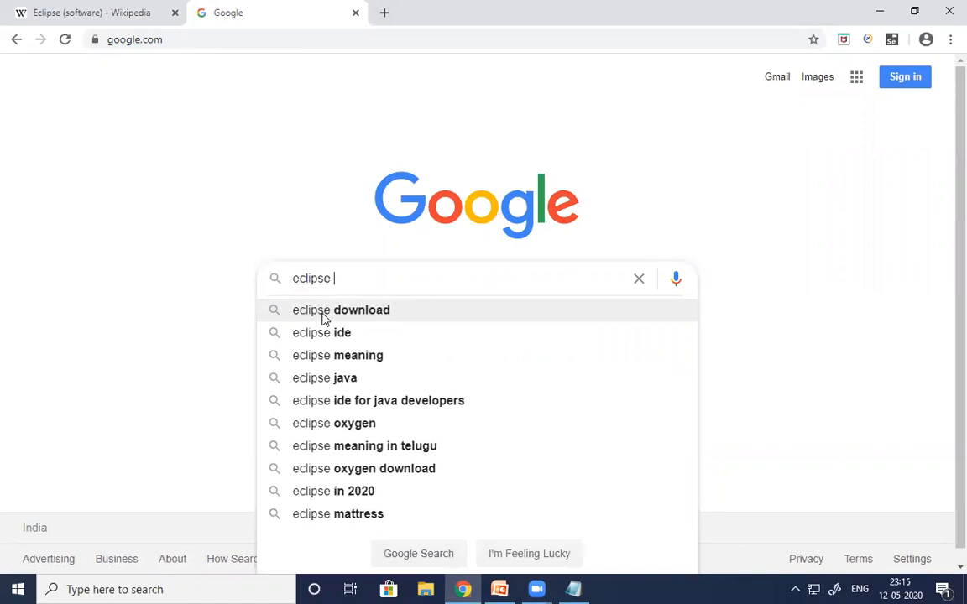
pyautogui.write(' download')
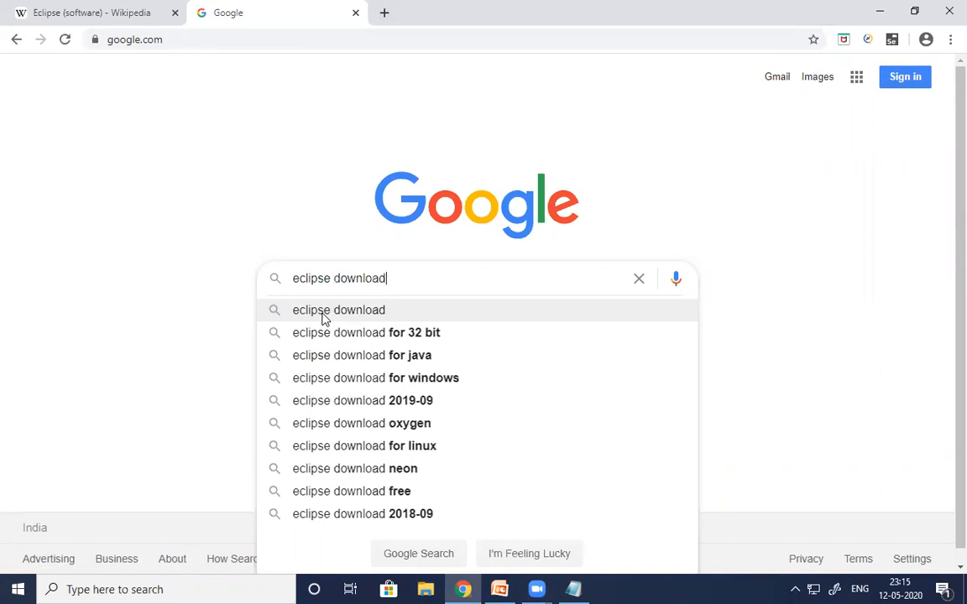
pyautogui.click(324, 312)
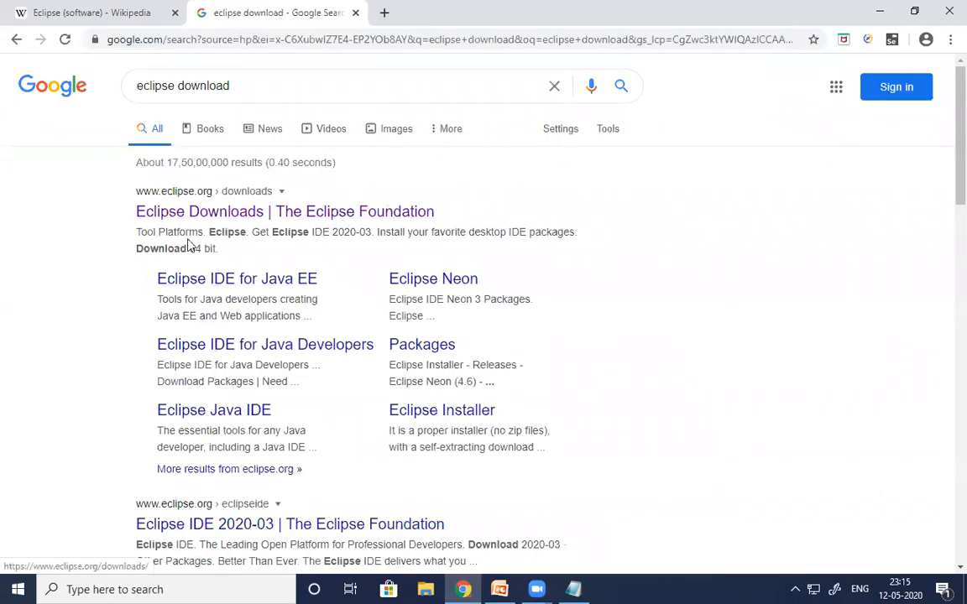
pyautogui.click(236, 217)
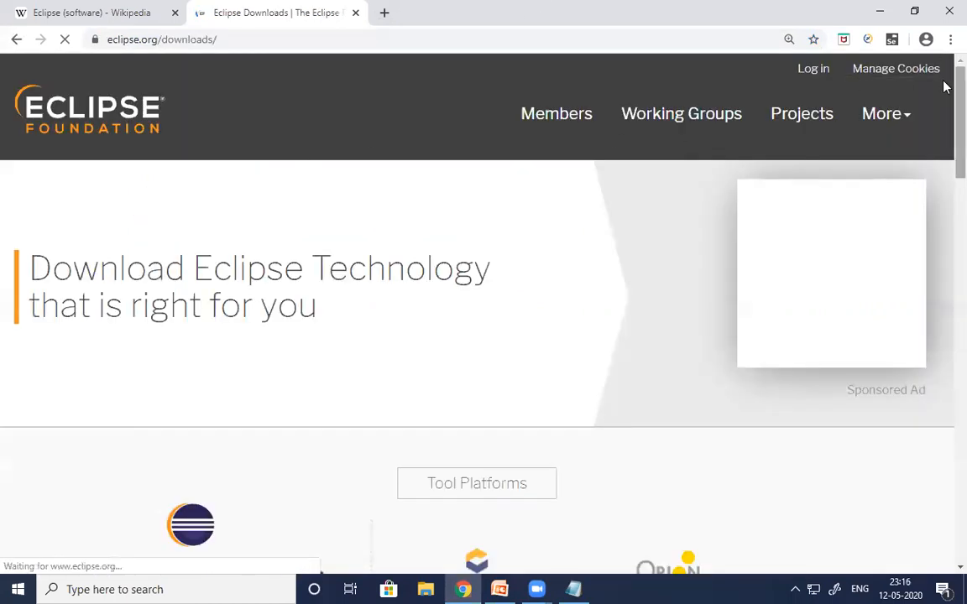
pyautogui.scroll(-3, 944, 87)
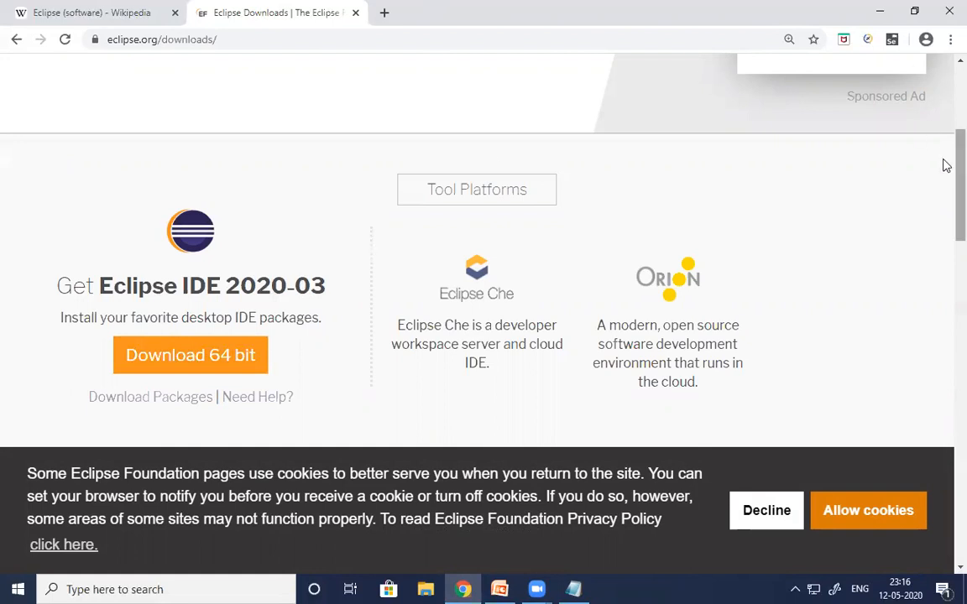
pyautogui.moveTo(959, 164); pyautogui.dragTo(959, 78)
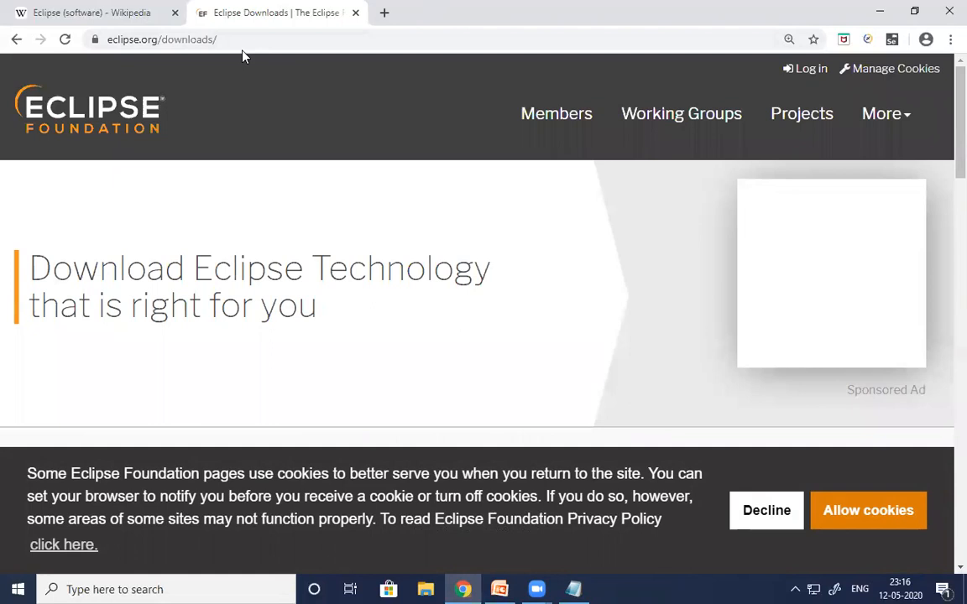
# - Return to the search results, change the query to "eclipse kepler download" and open the Kepler SR2 packages page
pyautogui.click(15, 40)
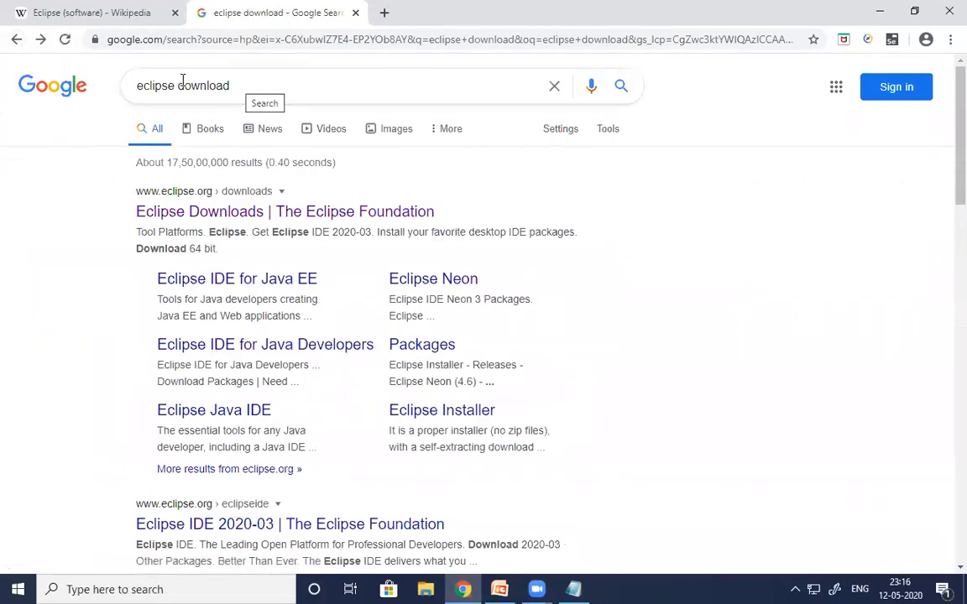
pyautogui.click(182, 81)
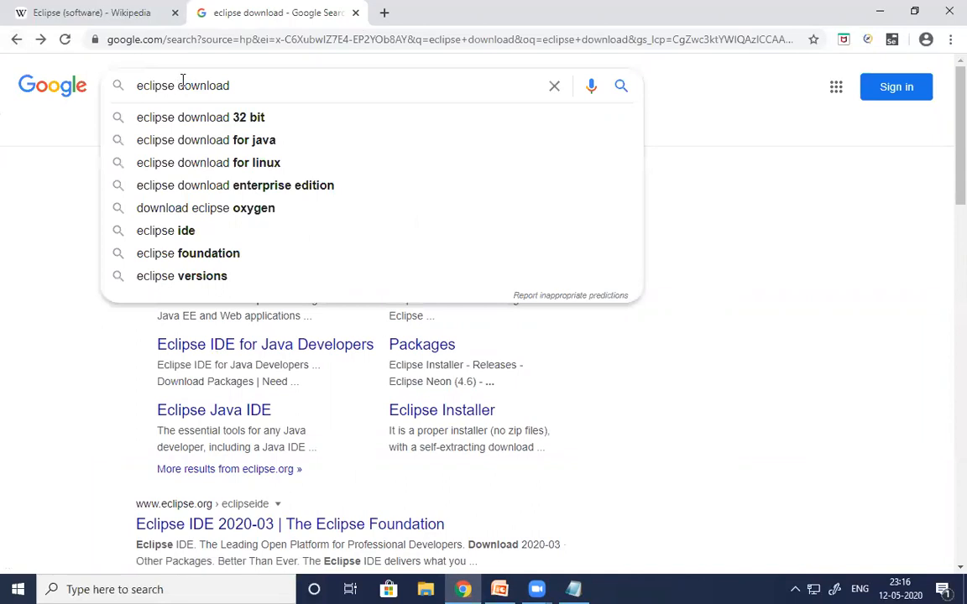
pyautogui.write('kepler')
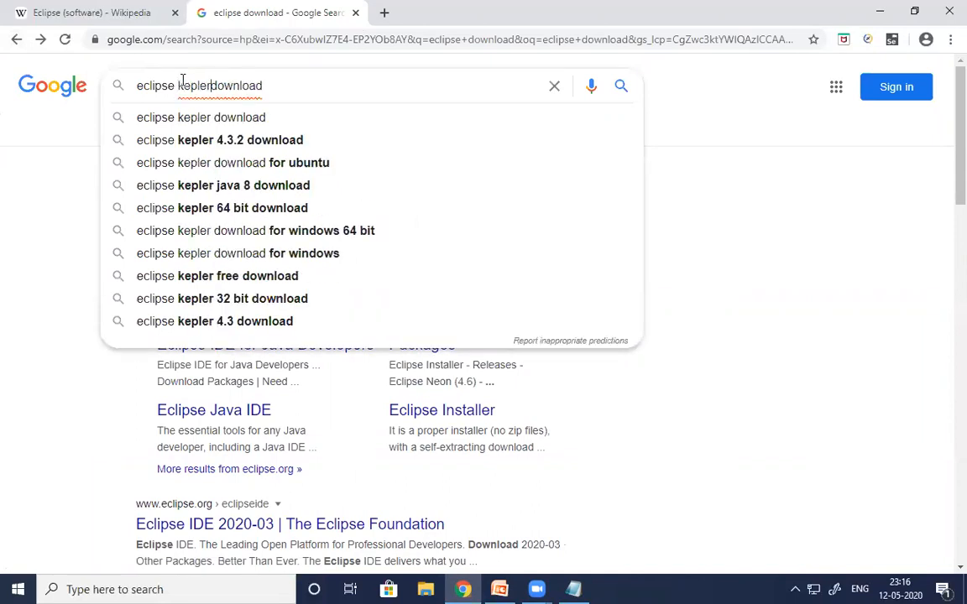
pyautogui.press('Return')
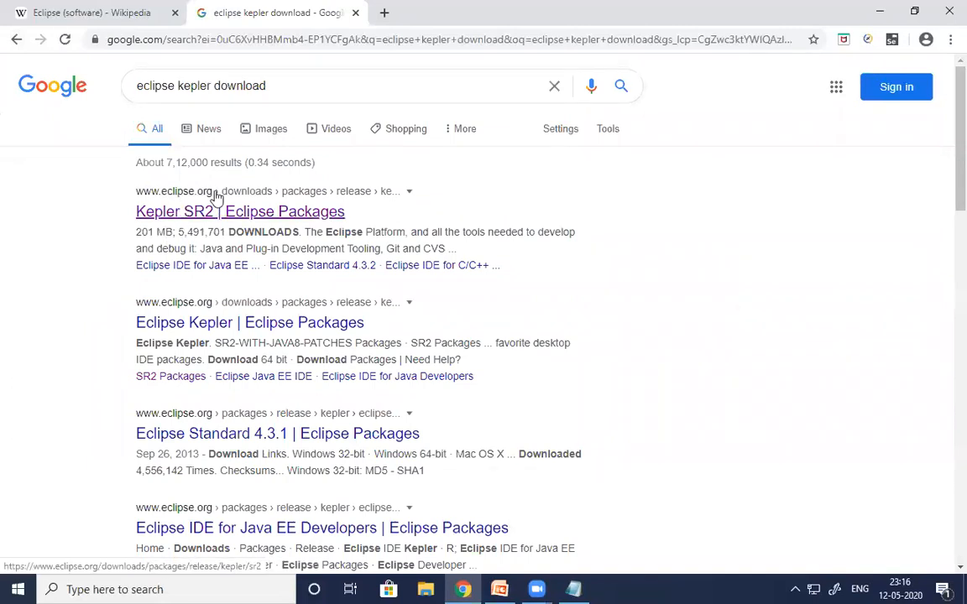
pyautogui.click(259, 212)
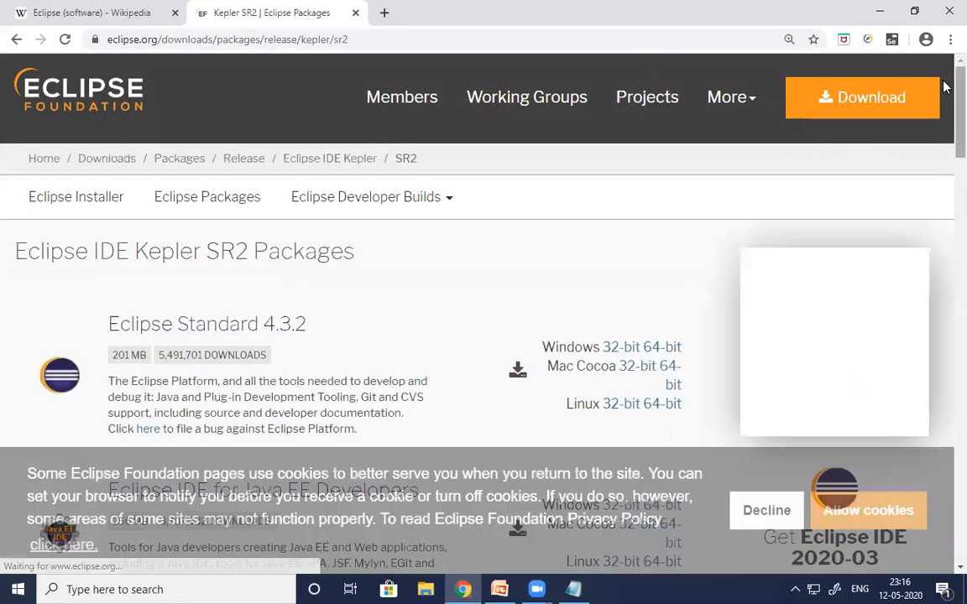
# - Start downloading the Windows 64-bit package of Eclipse Standard 4.3.2 and cancel the download
pyautogui.scroll(-2, 944, 92)
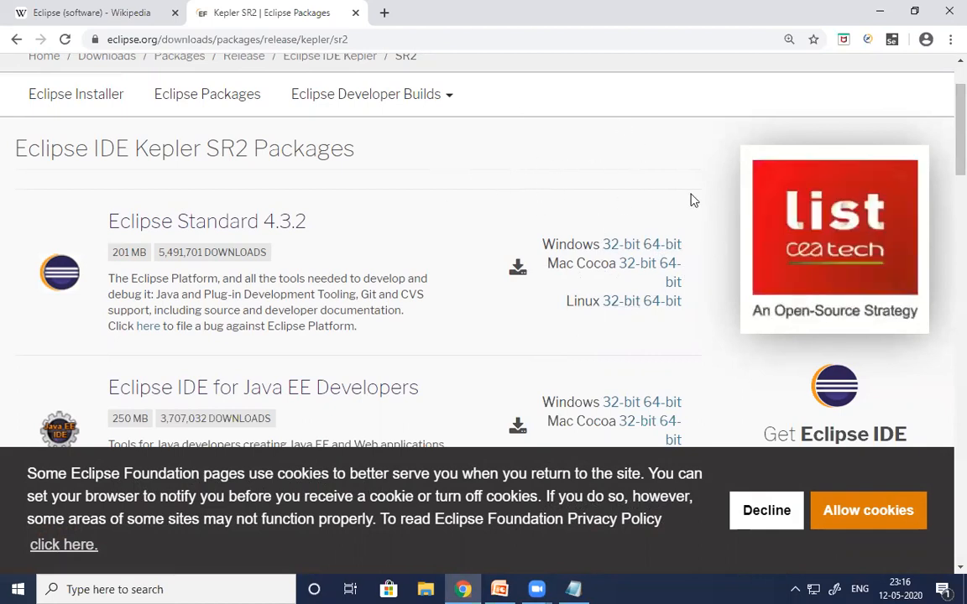
pyautogui.click(666, 249)
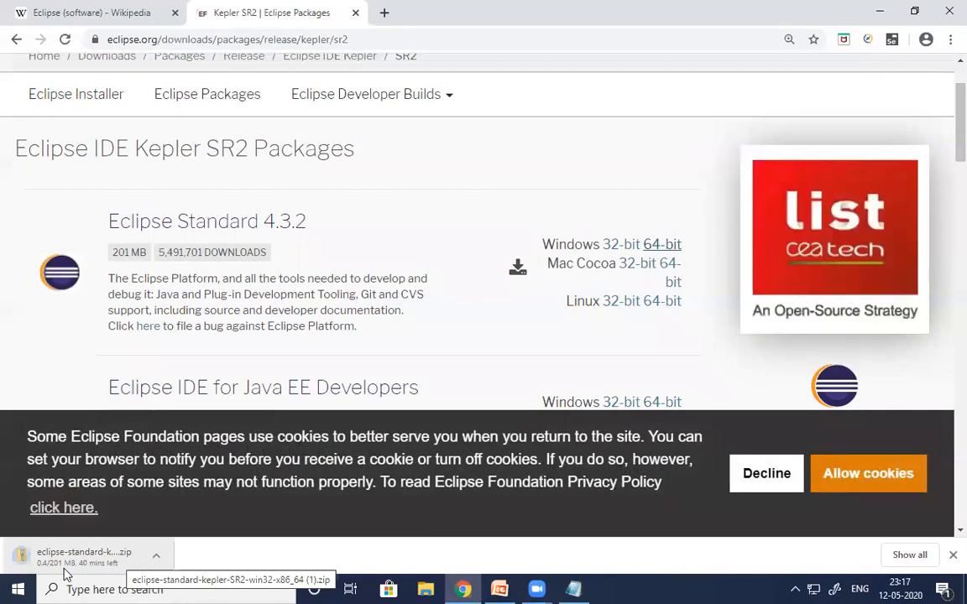
pyautogui.click(158, 558)
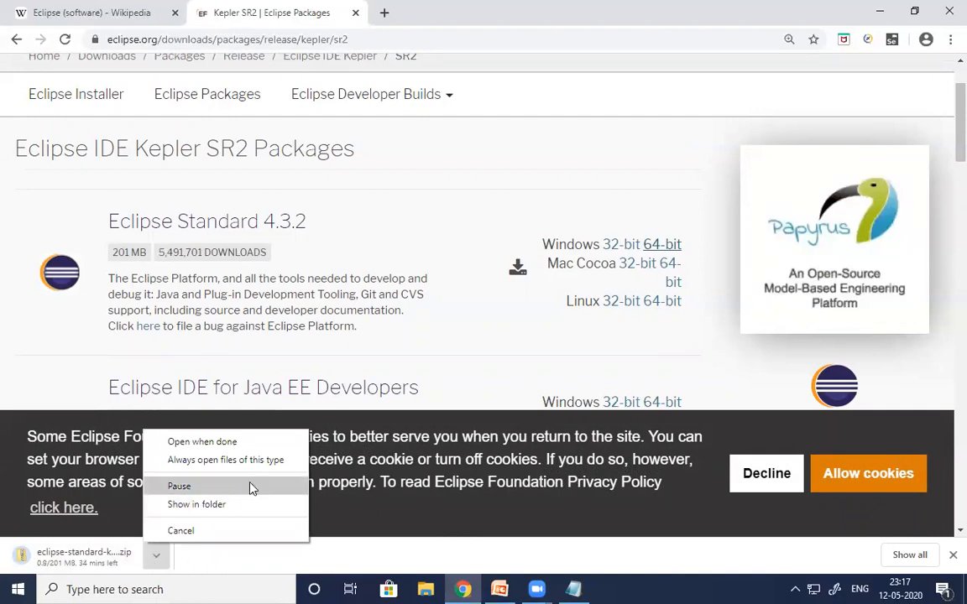
pyautogui.click(186, 531)
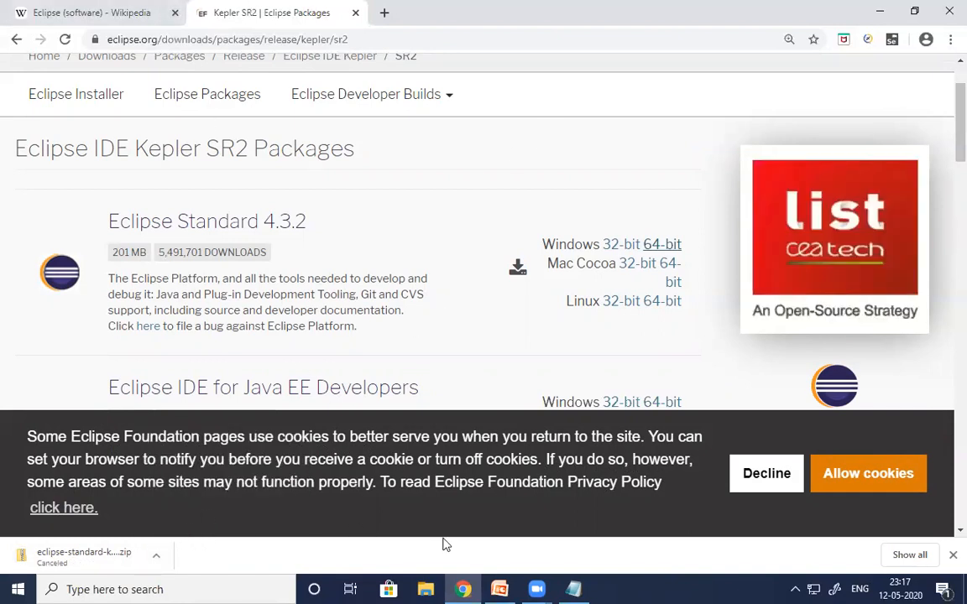
# - Switch to File Explorer, open the Downloads folder and locate the eclipse-standard-kepler-SR2-win32-x86_64 zip archive
pyautogui.click(426, 589)
pyautogui.click(74, 207)
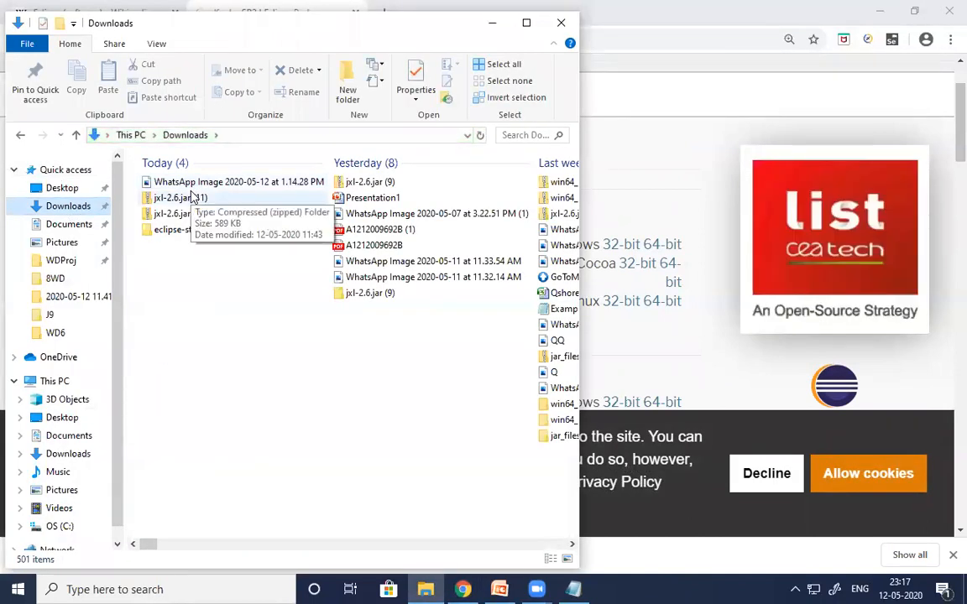
pyautogui.click(191, 198)
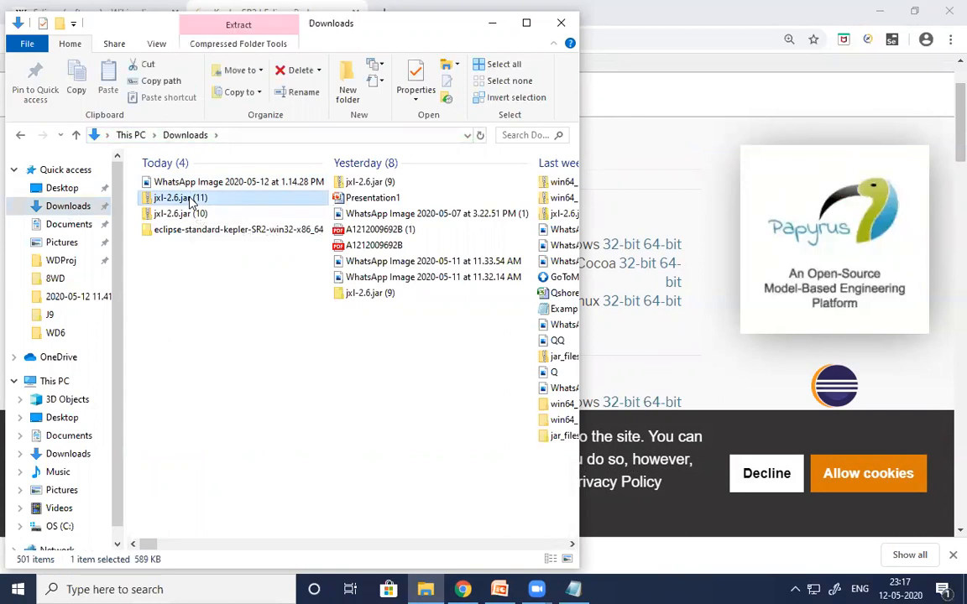
pyautogui.press('e')
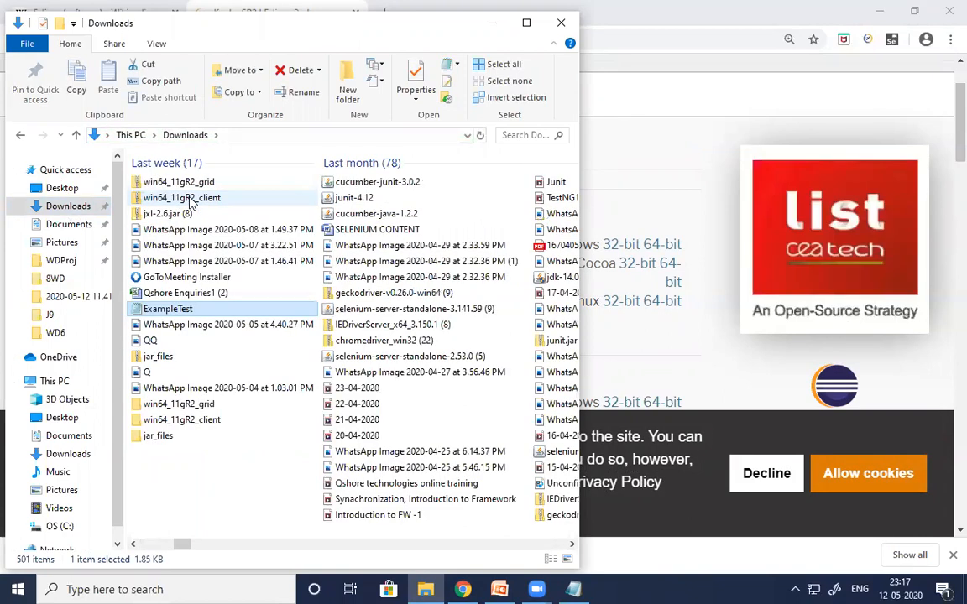
pyautogui.press('e')
pyautogui.press('e')
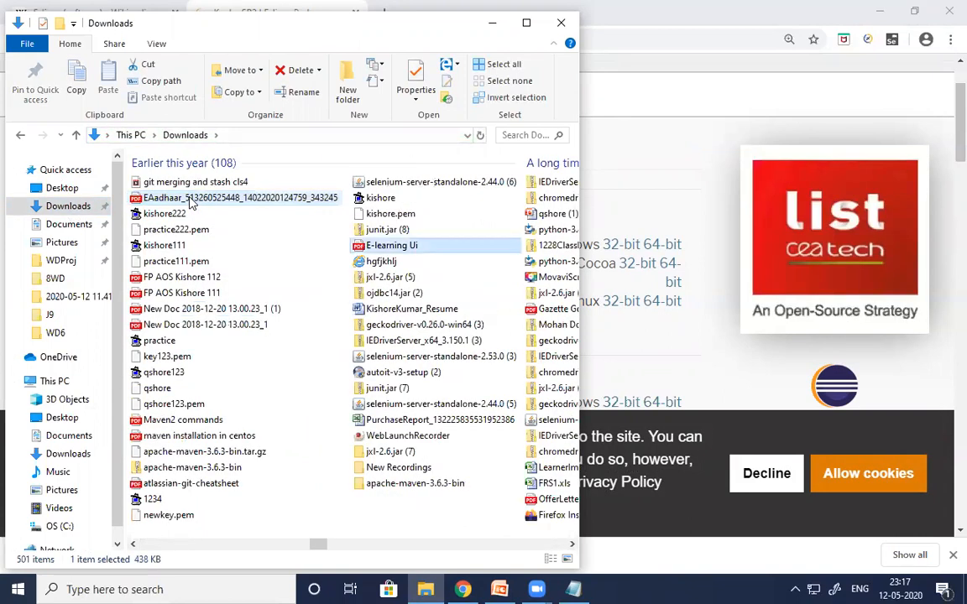
pyautogui.press('e')
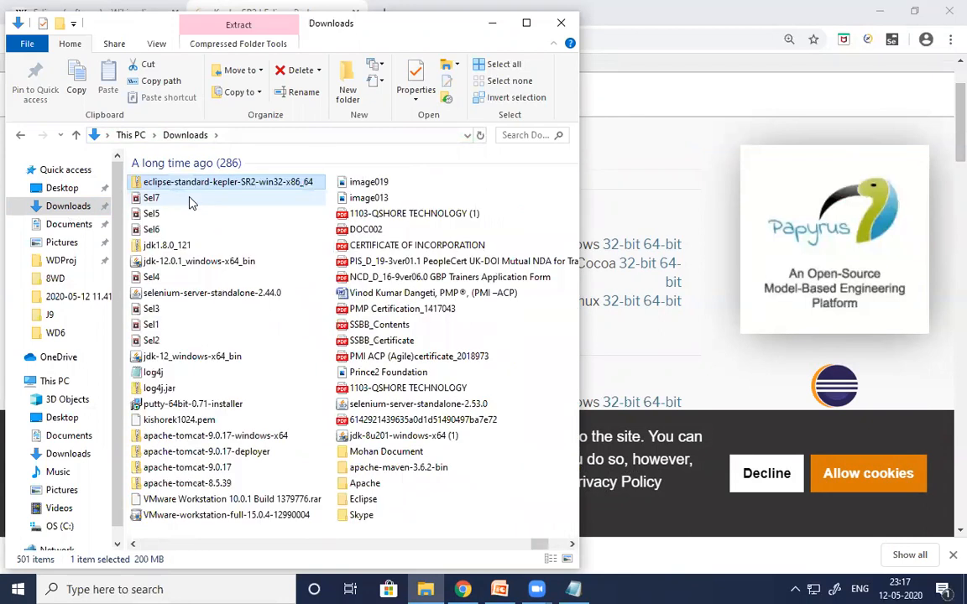
pyautogui.click(526, 23)
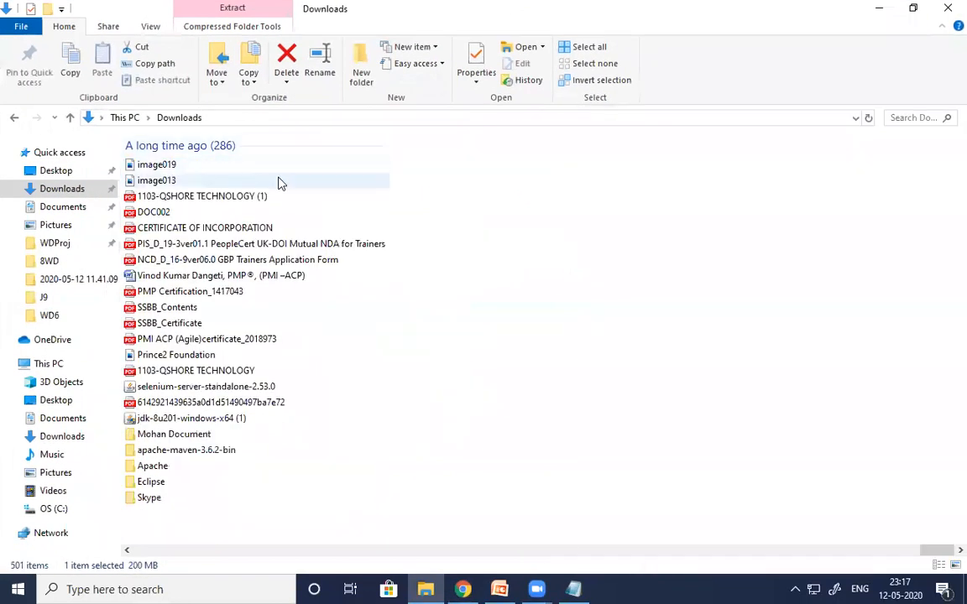
pyautogui.press('e')
pyautogui.press('e')
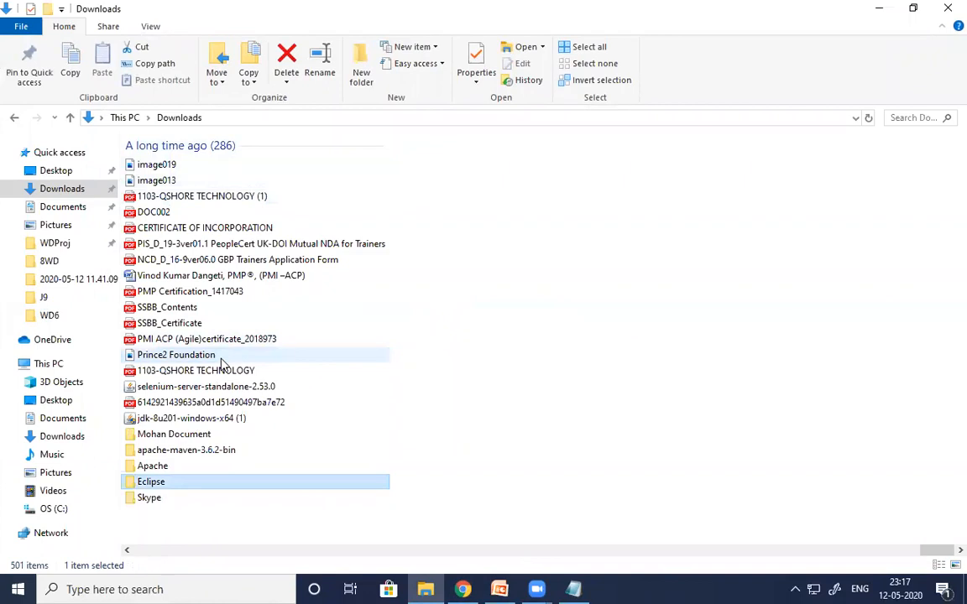
pyautogui.press('e')
pyautogui.press('e')
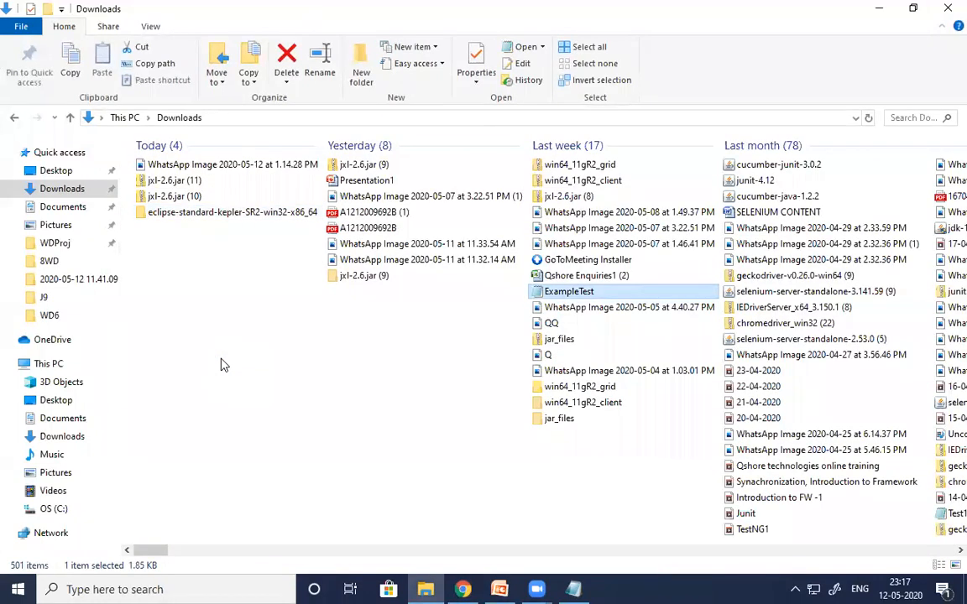
pyautogui.press('e')
pyautogui.press('e')
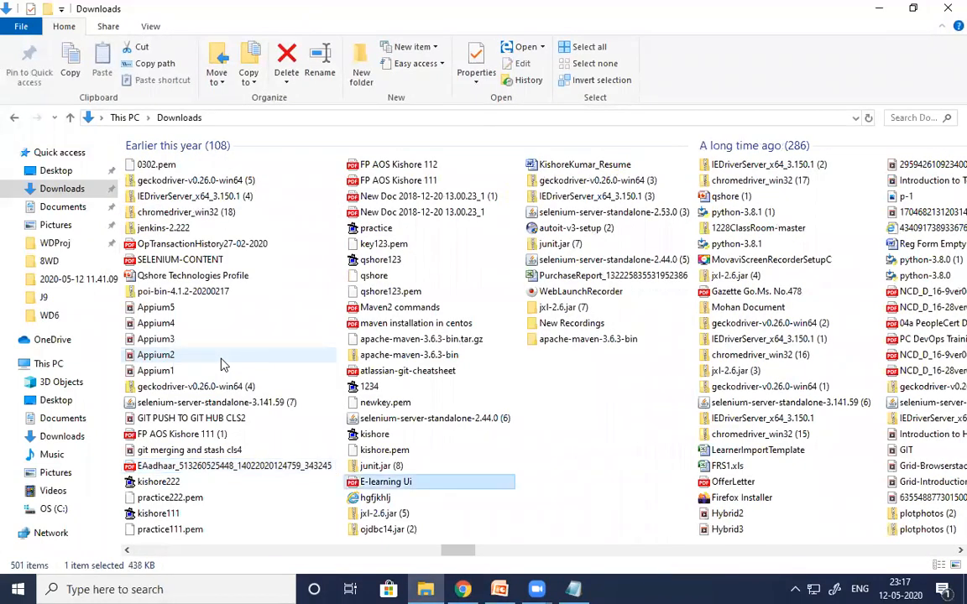
pyautogui.press('e')
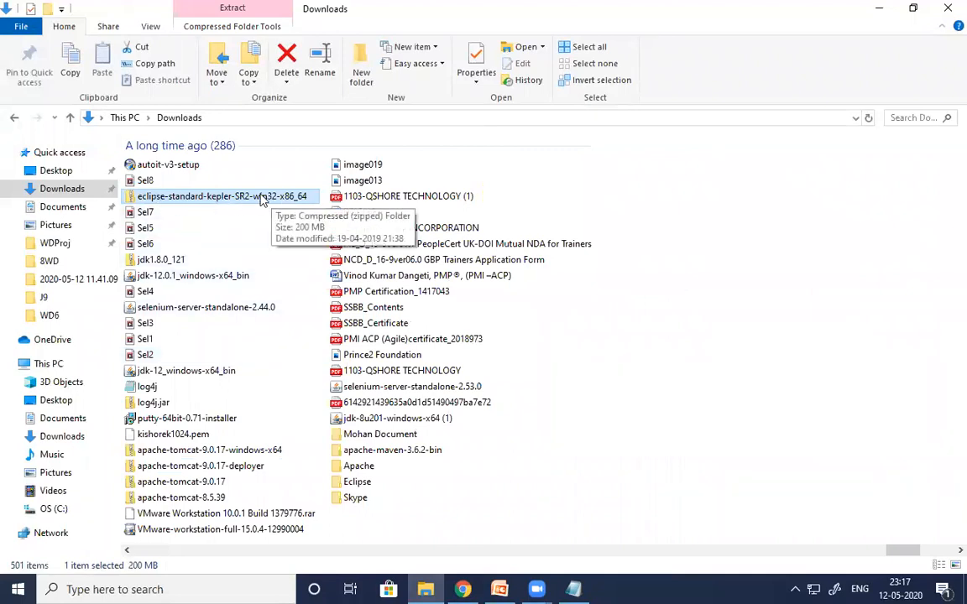
# - Show the available actions for the eclipse-standard-kepler-SR2-win32-x86_64 archive, including extracting all files
pyautogui.click(193, 198)
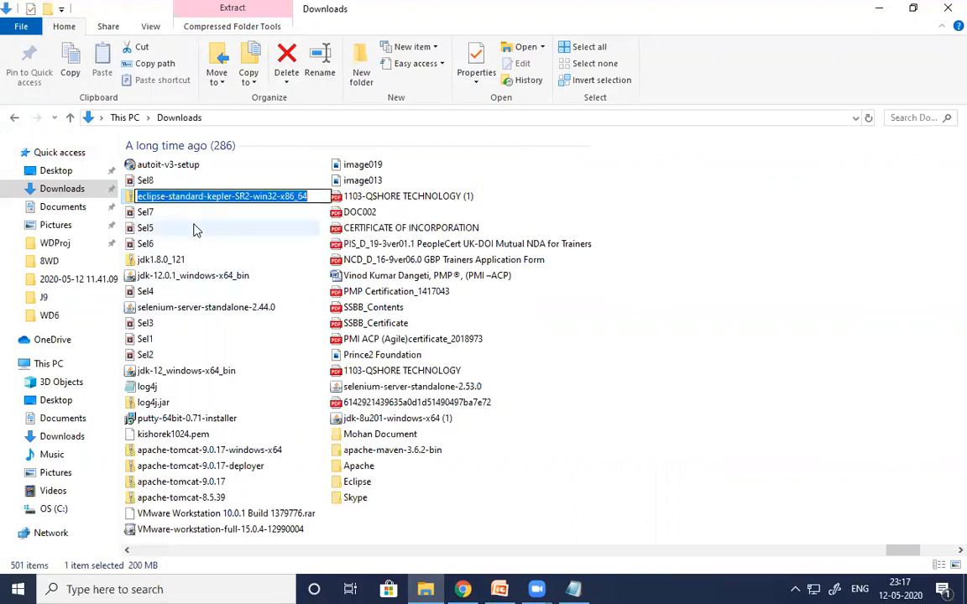
pyautogui.click(194, 227)
pyautogui.click(214, 199)
pyautogui.rightClick(214, 200)
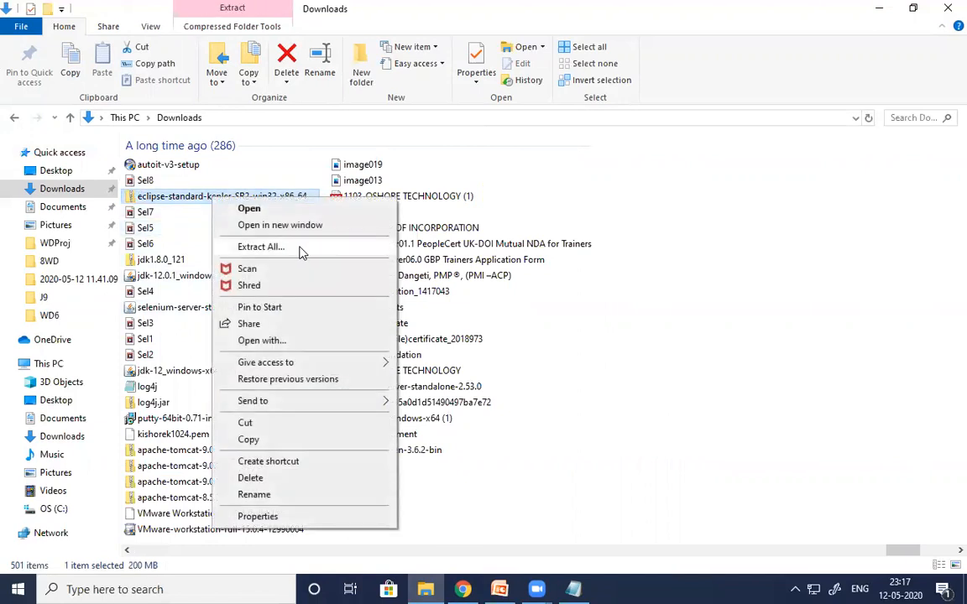
# - Show the desktop, open the RC8 folder's Eclipse\eclipse subfolder and select the eclipse application file
pyautogui.press('super+d')
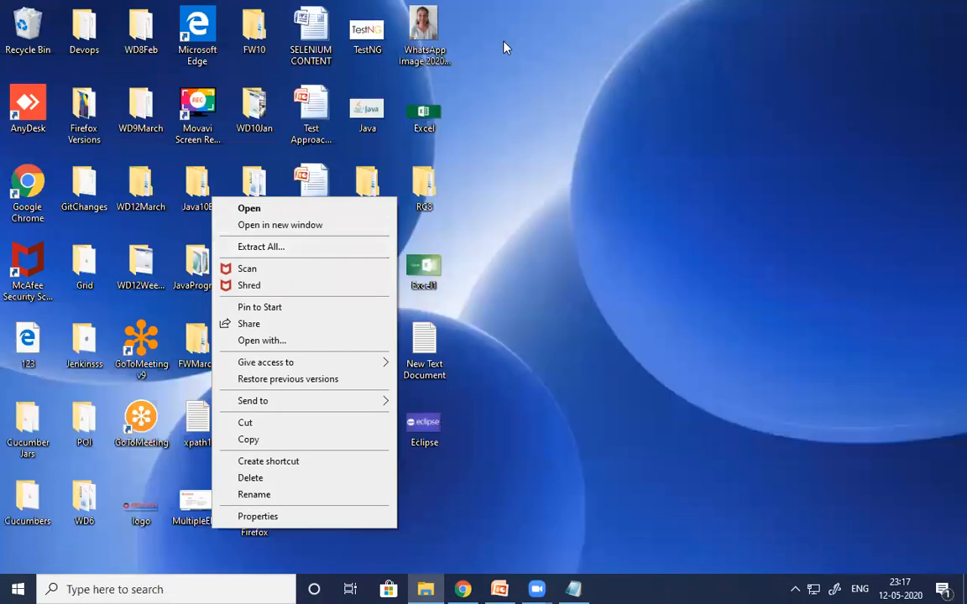
pyautogui.click(523, 164)
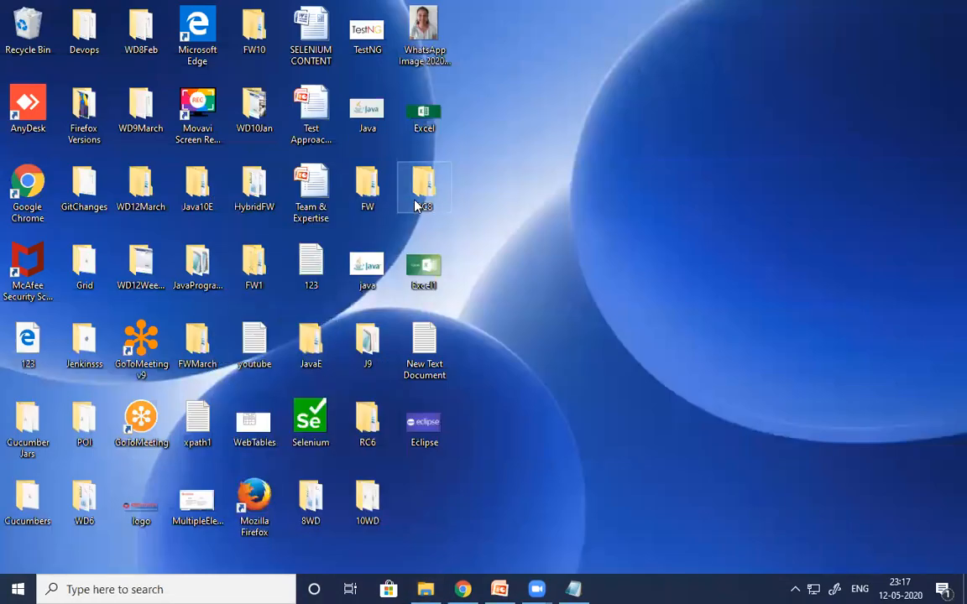
pyautogui.doubleClick(422, 188)
pyautogui.click(200, 171)
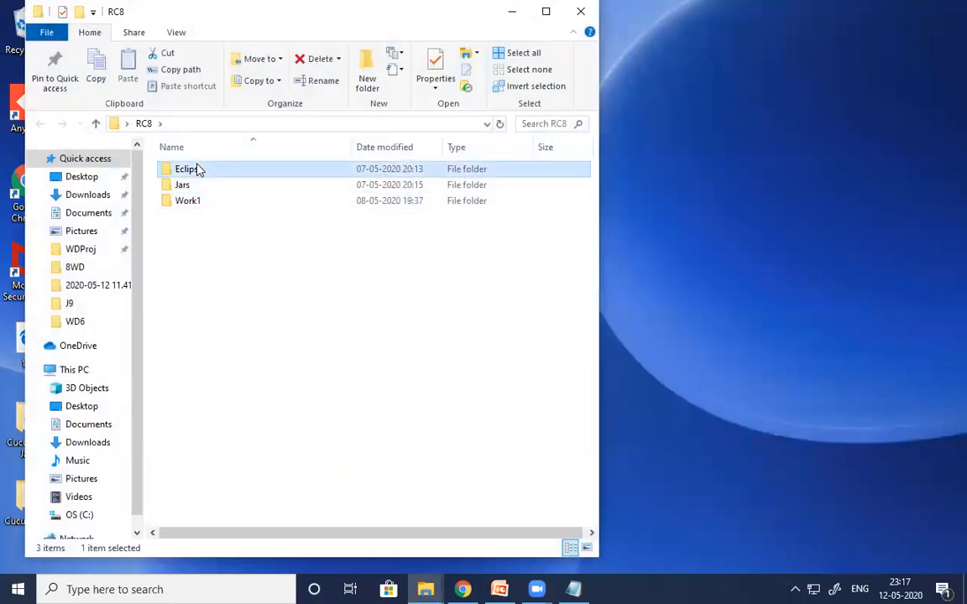
pyautogui.doubleClick(200, 171)
pyautogui.doubleClick(196, 169)
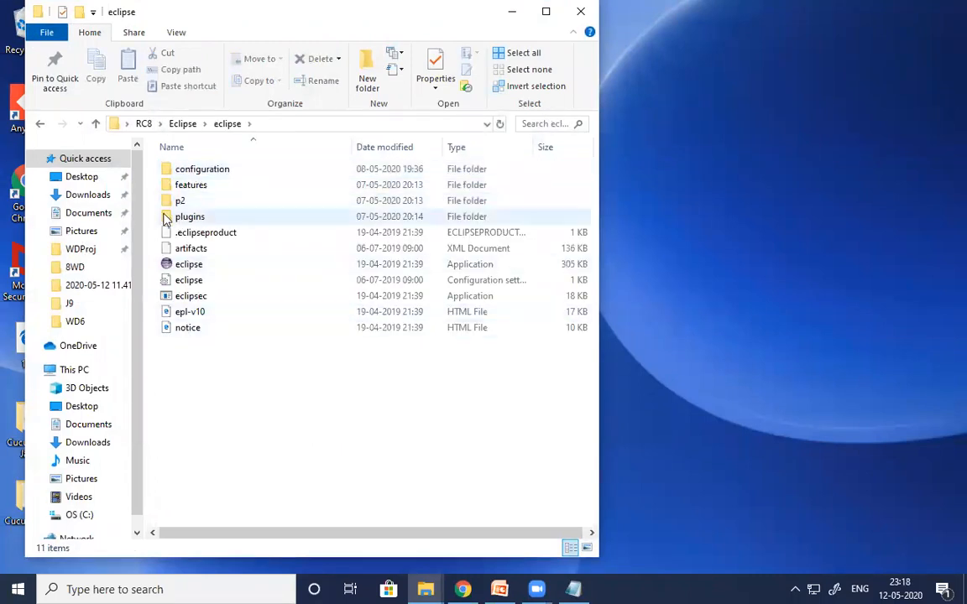
pyautogui.click(185, 266)
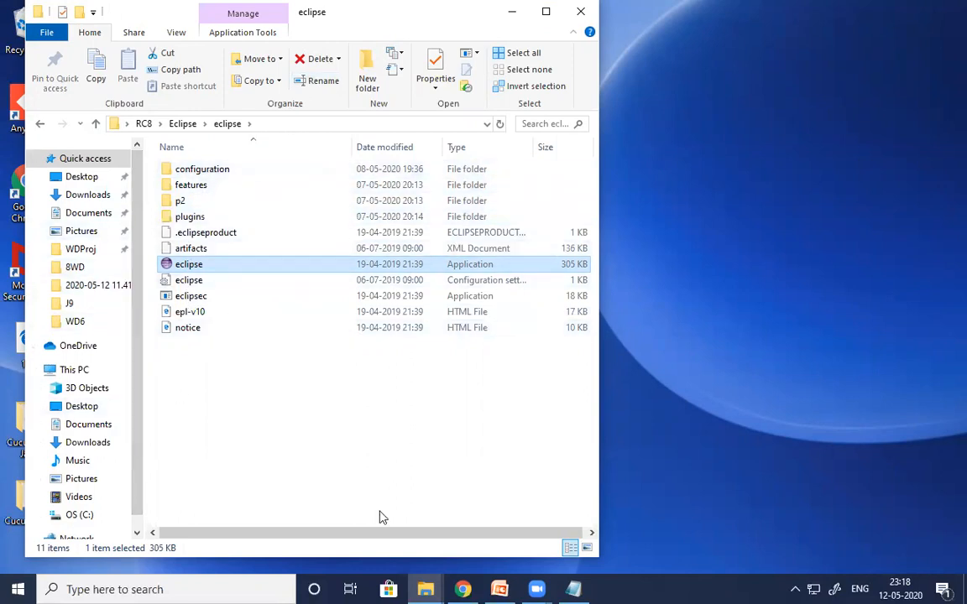
# - Switch to the Notepad list, highlight "Eclipse" in the fourth item, and minimize both the notes and the folder window
pyautogui.hotkey('alt', 'Tab')
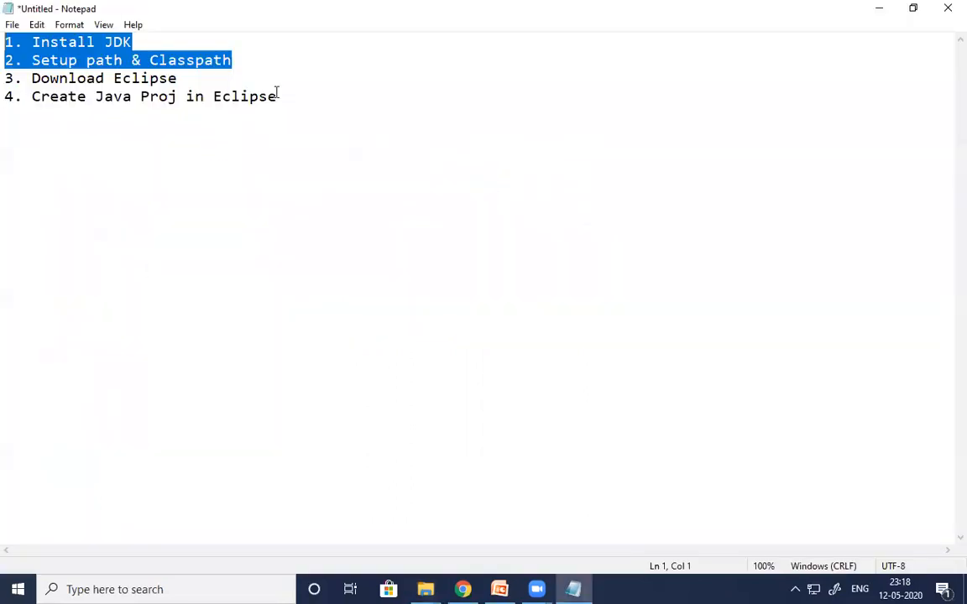
pyautogui.doubleClick(222, 98)
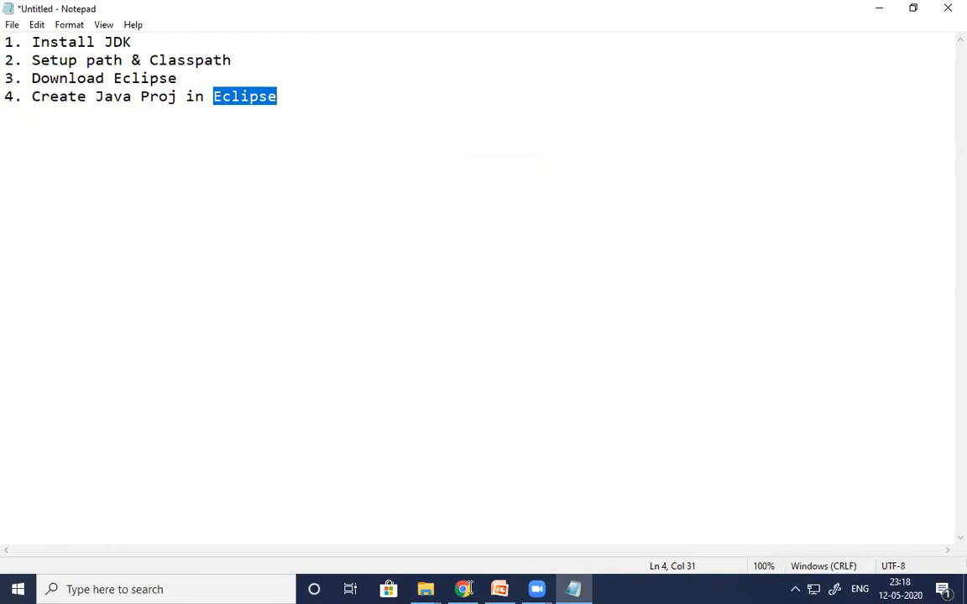
pyautogui.click(879, 8)
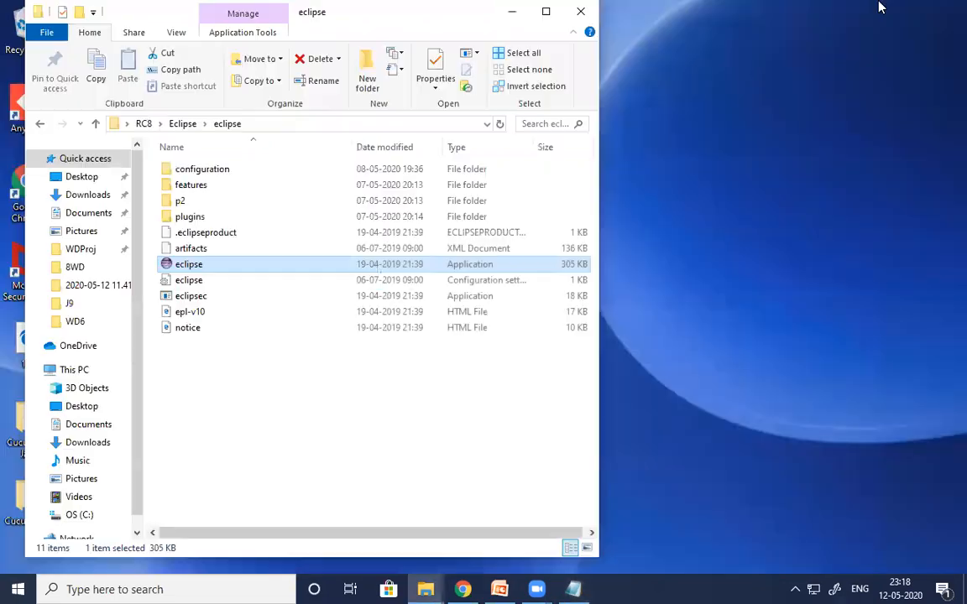
pyautogui.click(514, 13)
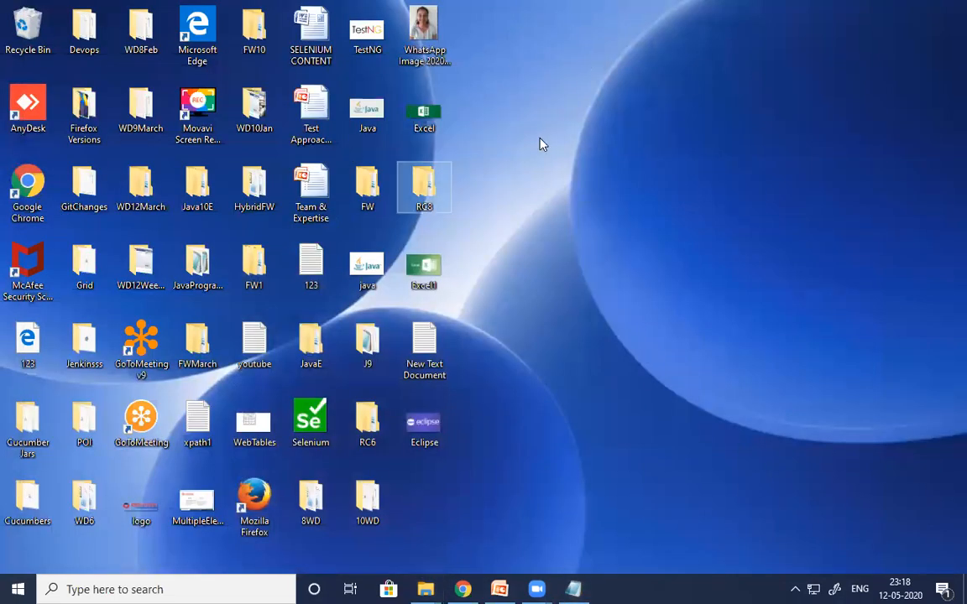
pyautogui.rightClick(505, 249)
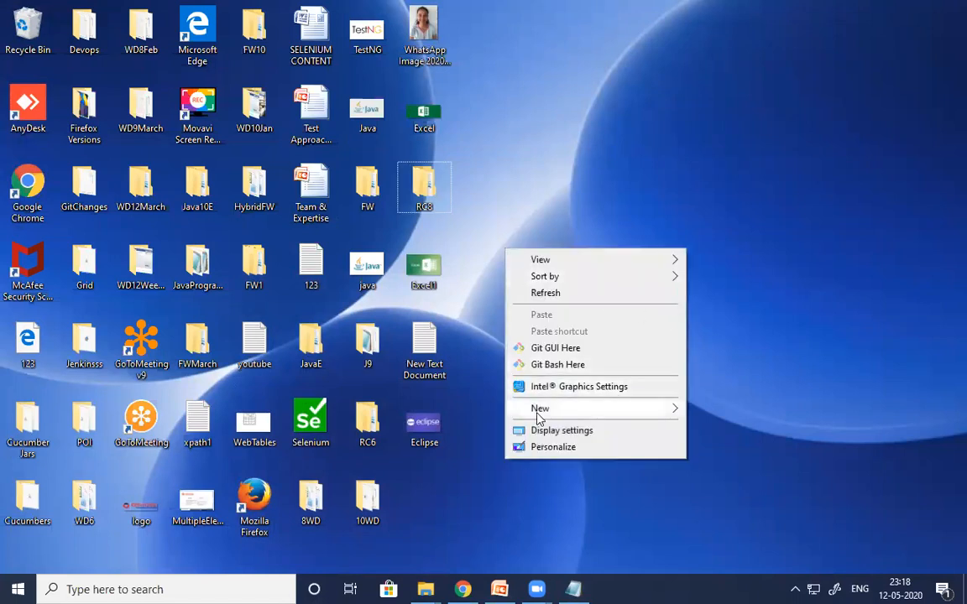
pyautogui.moveTo(538, 418)
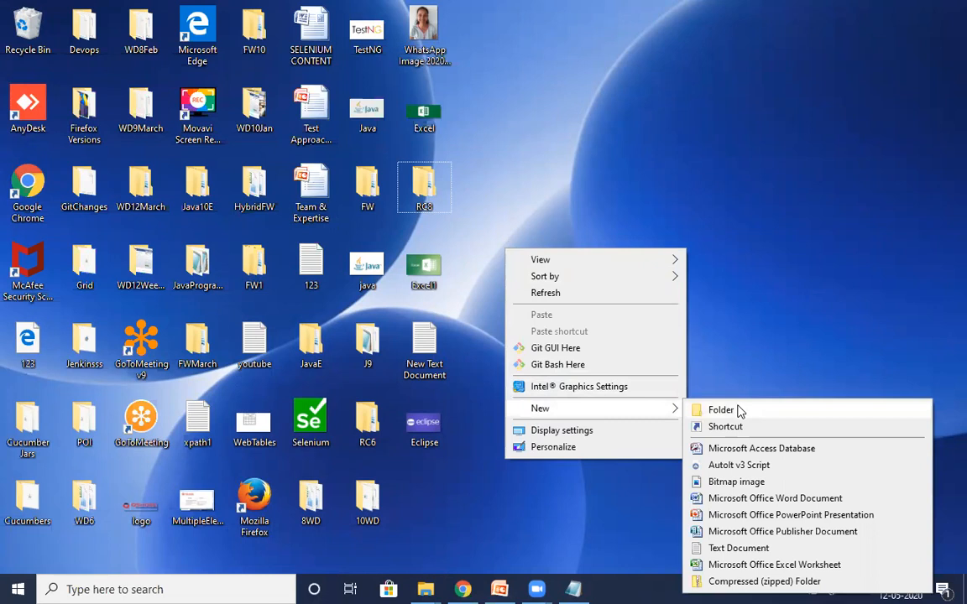
pyautogui.click(447, 189)
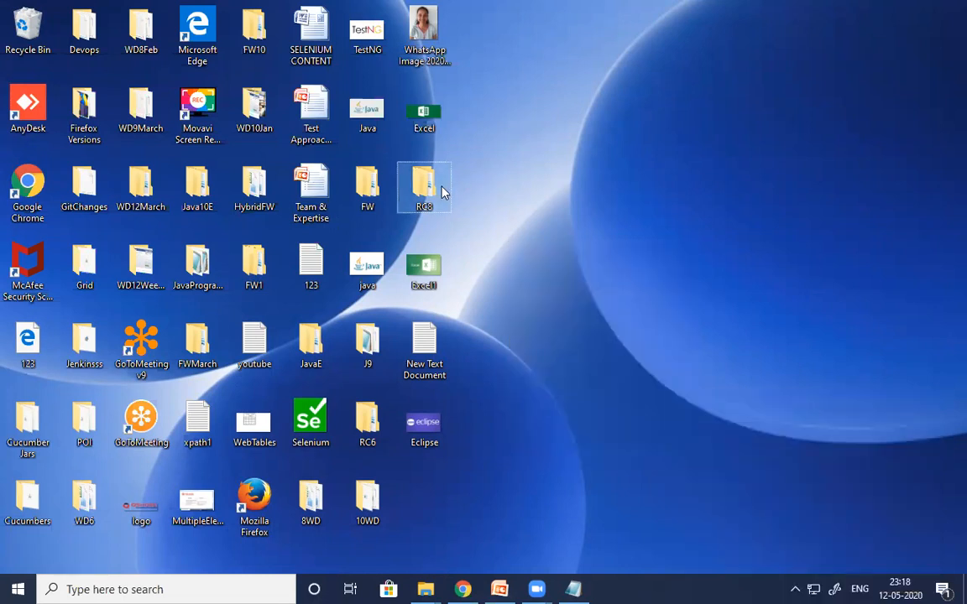
# - Open the RC8 folder on the desktop and delete its Jars and Work1 folders
pyautogui.doubleClick(444, 193)
pyautogui.moveTo(209, 238); pyautogui.dragTo(210, 187)
pyautogui.press('Delete')
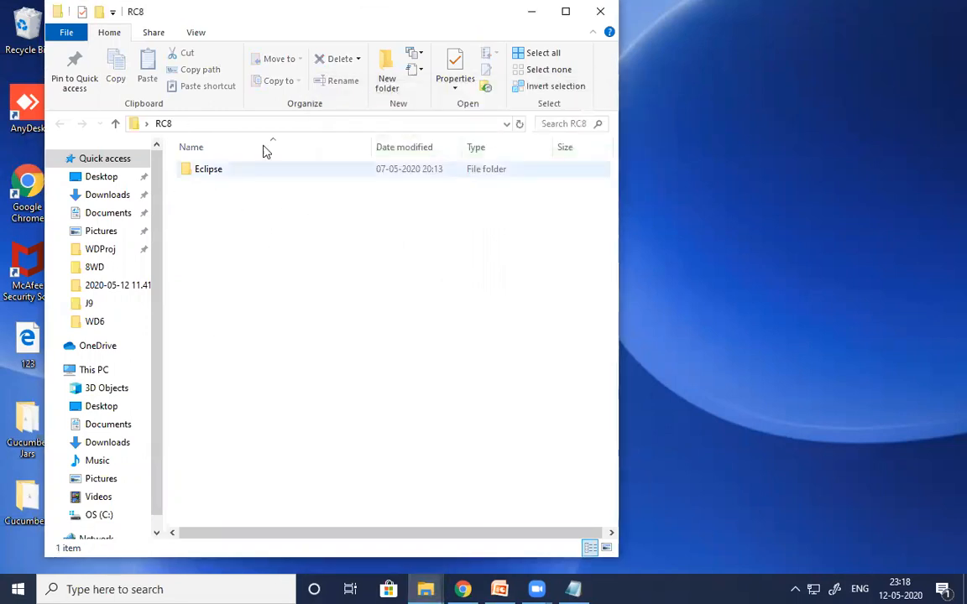
# - Maximize the RC8 window, open its Eclipse\eclipse subfolder and launch the eclipse application
pyautogui.click(566, 10)
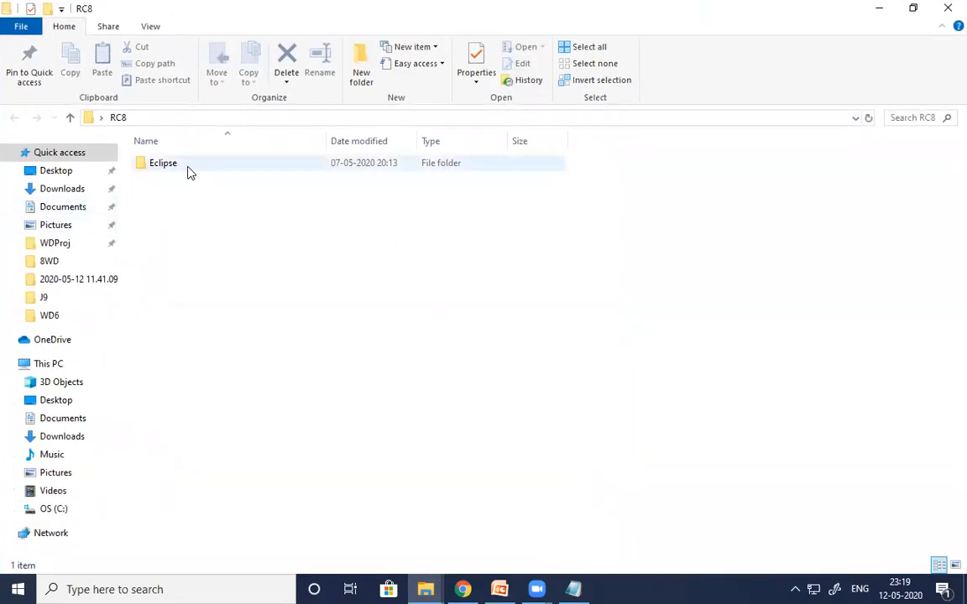
pyautogui.doubleClick(164, 164)
pyautogui.doubleClick(164, 164)
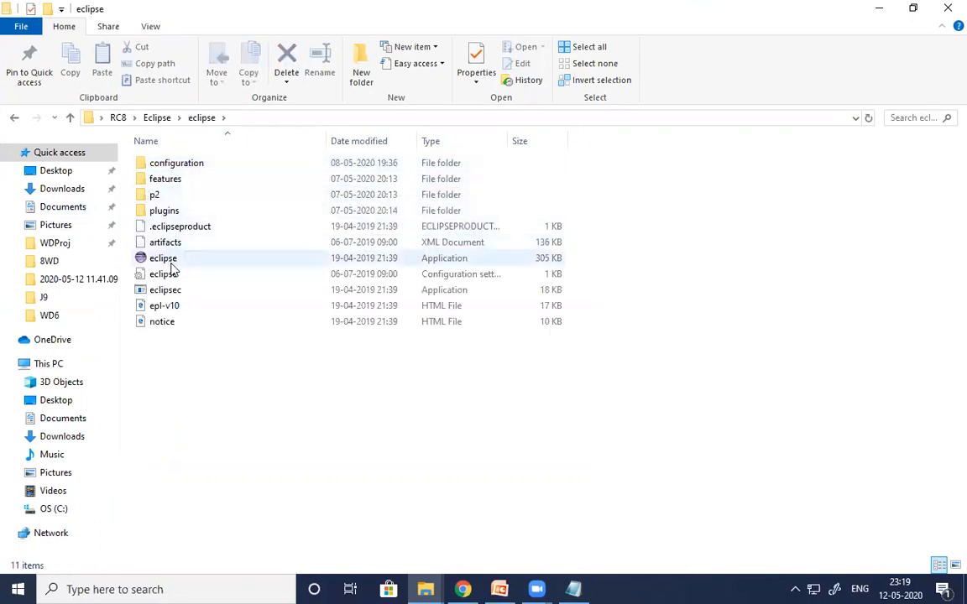
pyautogui.doubleClick(171, 265)
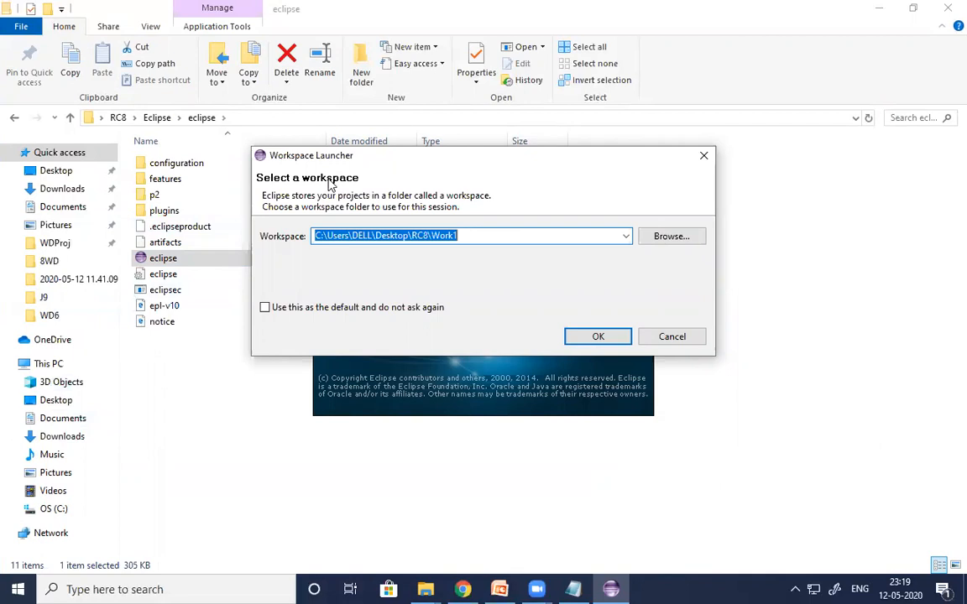
# - Browse for the workspace directory and choose the RC8 folder on the desktop
pyautogui.click(677, 237)
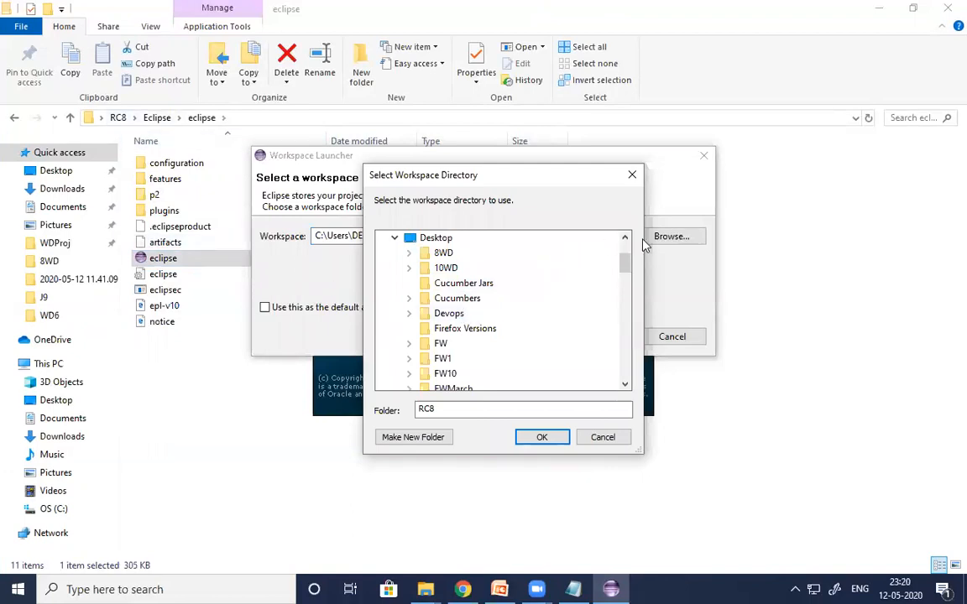
pyautogui.moveTo(631, 267); pyautogui.dragTo(631, 294)
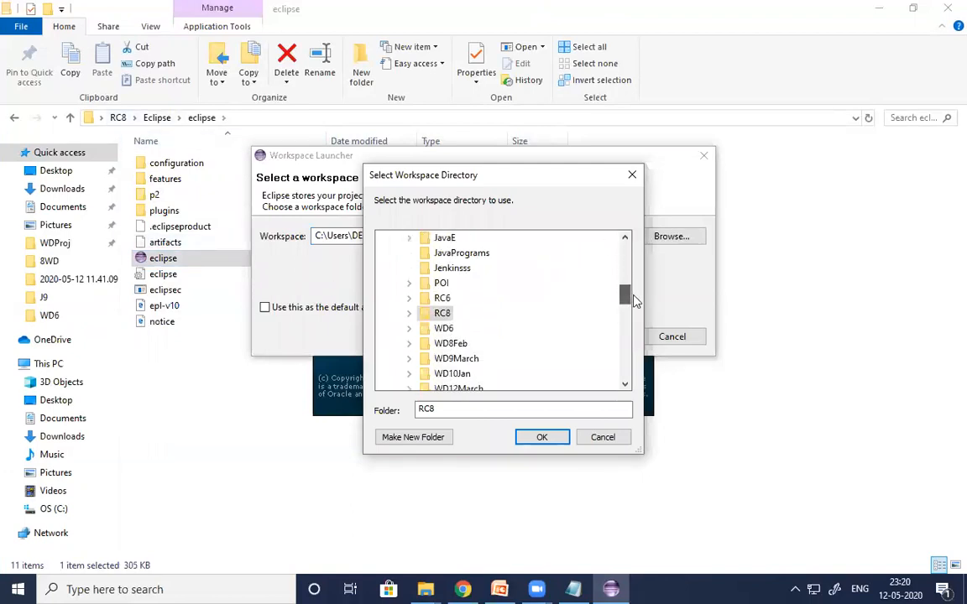
pyautogui.doubleClick(434, 315)
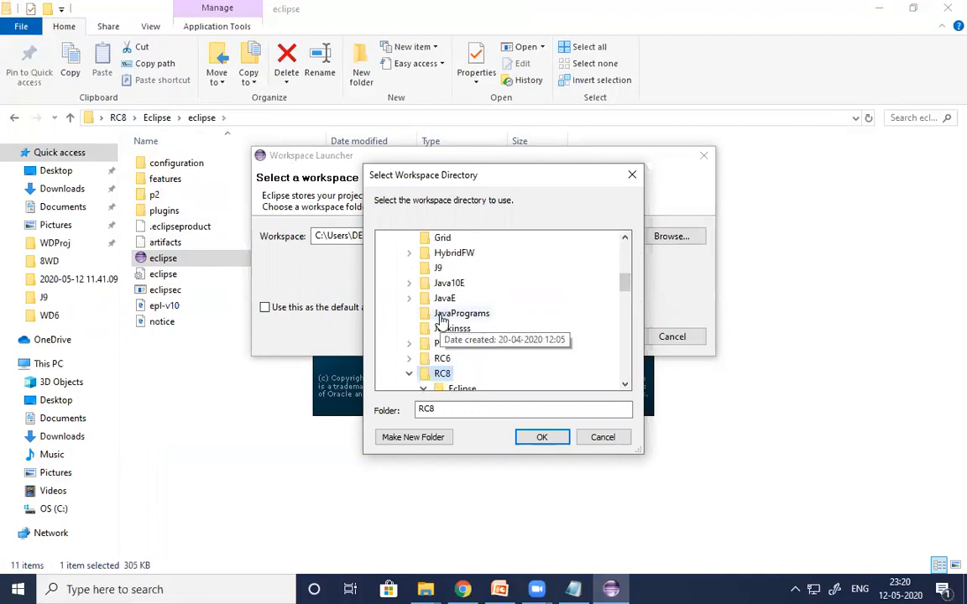
pyautogui.click(544, 445)
# - Append \Work to the RC8 workspace path so it points to a Work subfolder
pyautogui.doubleClick(439, 235)
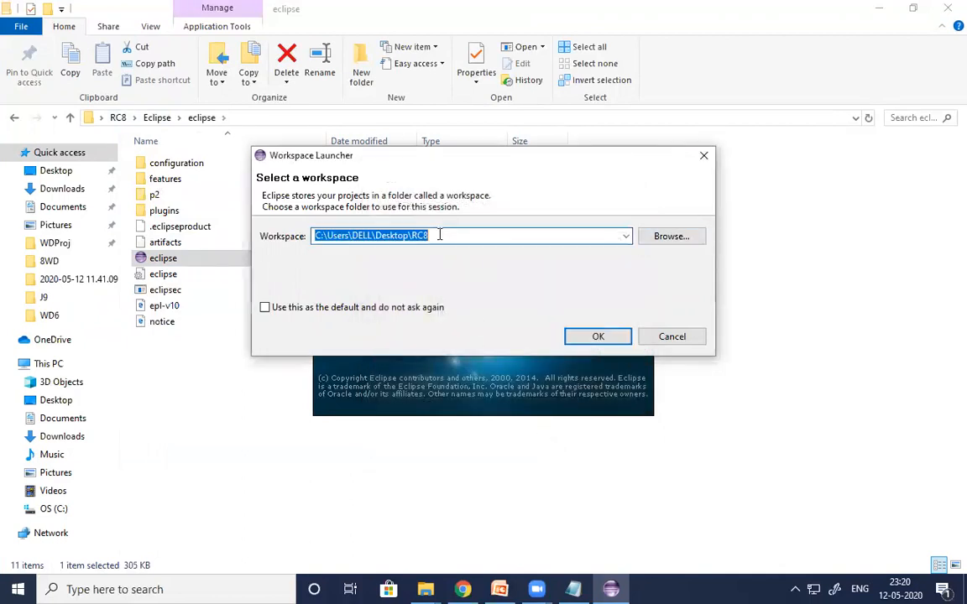
pyautogui.click(439, 235)
pyautogui.write('\\')
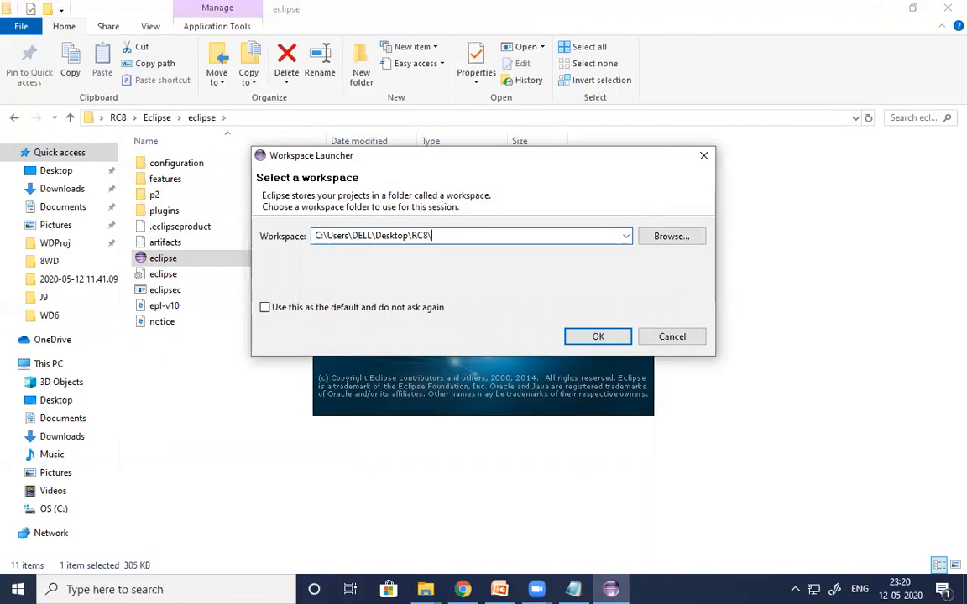
pyautogui.write('Work')
pyautogui.press('Return')
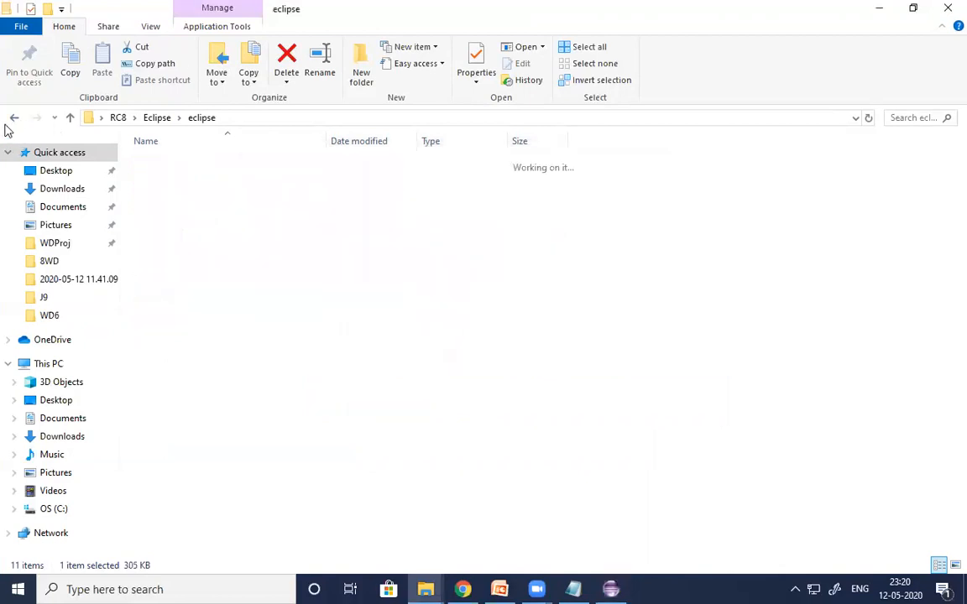
# - Go back to the RC8 folder in File Explorer to check its contents, and return to the Workspace Launcher
pyautogui.click(13, 118)
pyautogui.click(12, 119)
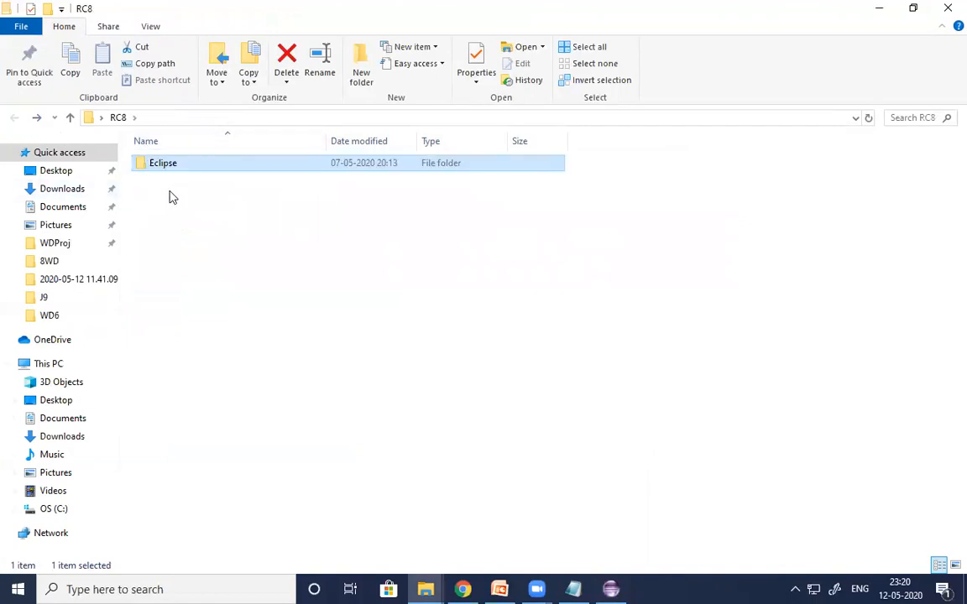
pyautogui.hotkey('alt', 'Tab')
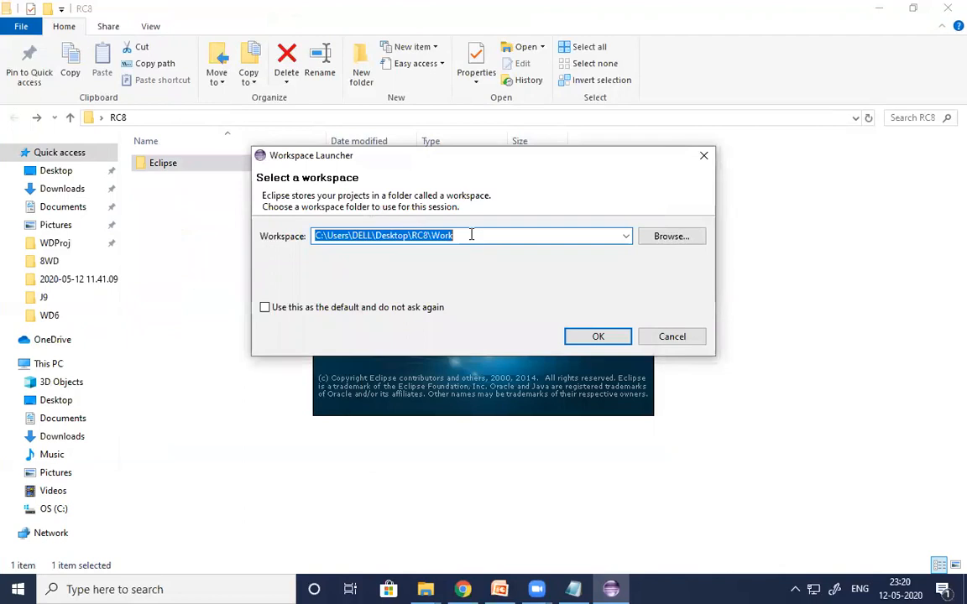
# - Confirm the RC8\Work workspace, maximize the Eclipse window and go from the welcome page to the workbench
pyautogui.click(471, 236)
pyautogui.click(604, 339)
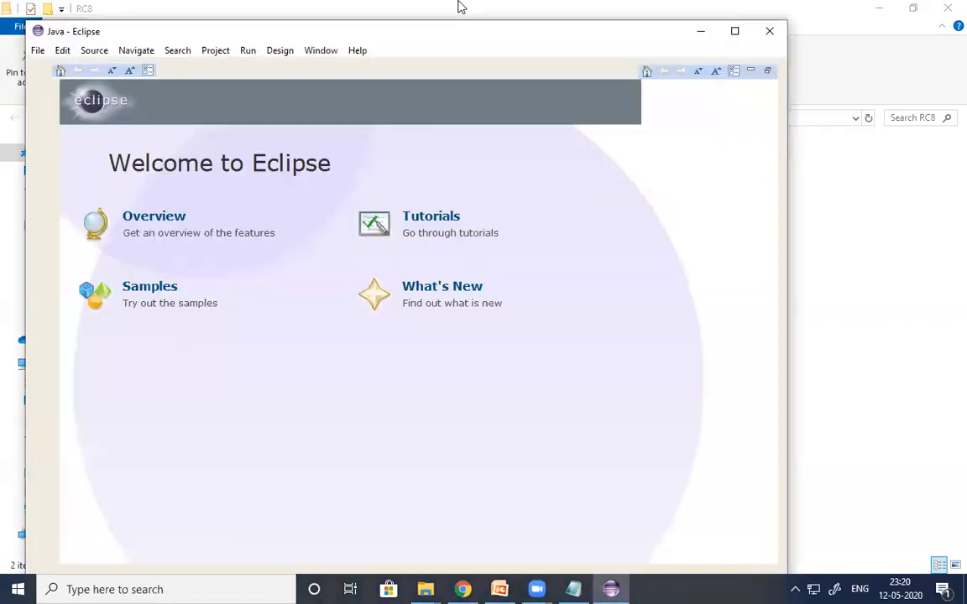
pyautogui.click(733, 34)
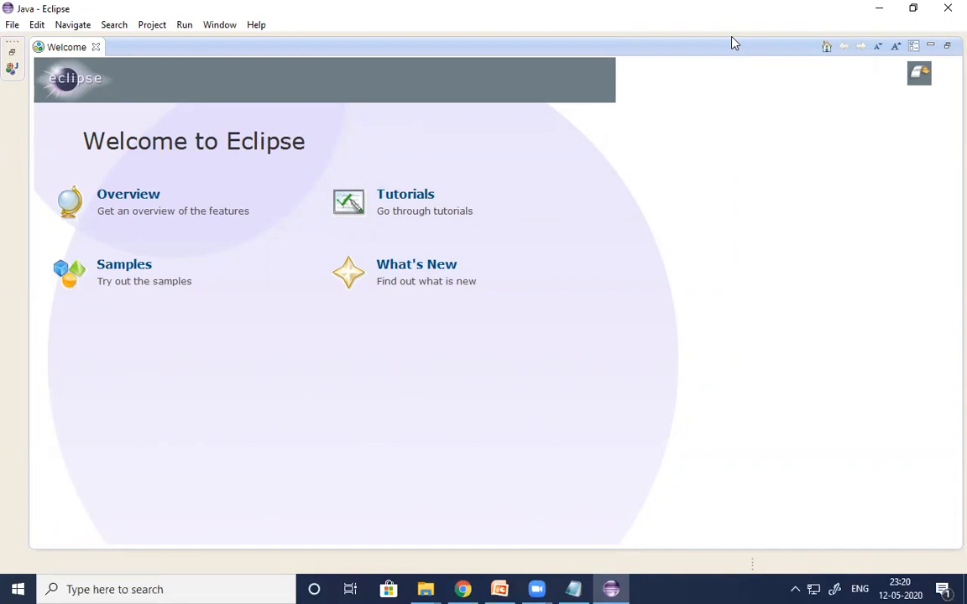
pyautogui.click(917, 78)
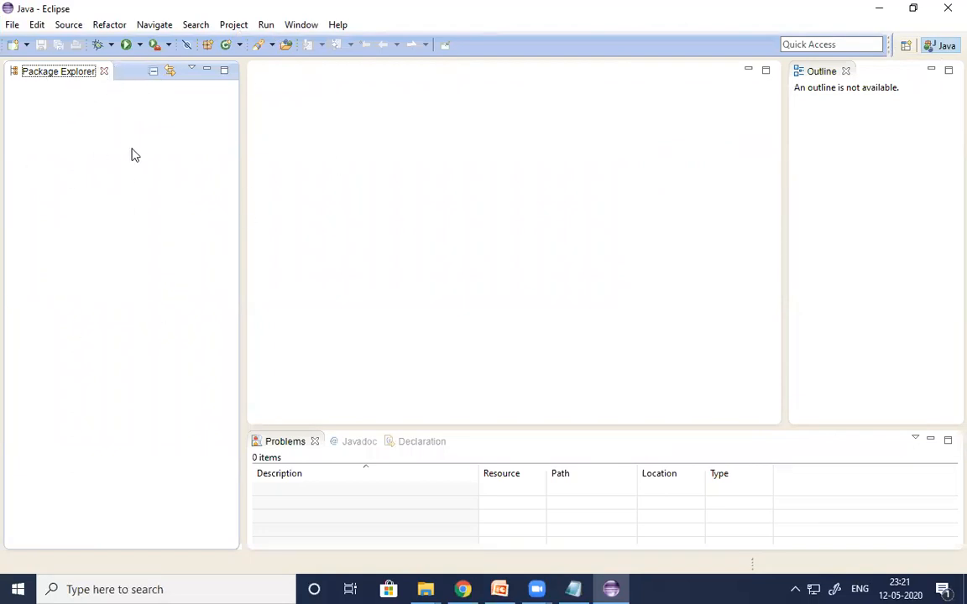
# - Start a new Java project and name it SampleProject
pyautogui.click(13, 25)
pyautogui.click(13, 25)
pyautogui.click(12, 25)
pyautogui.moveTo(204, 43)
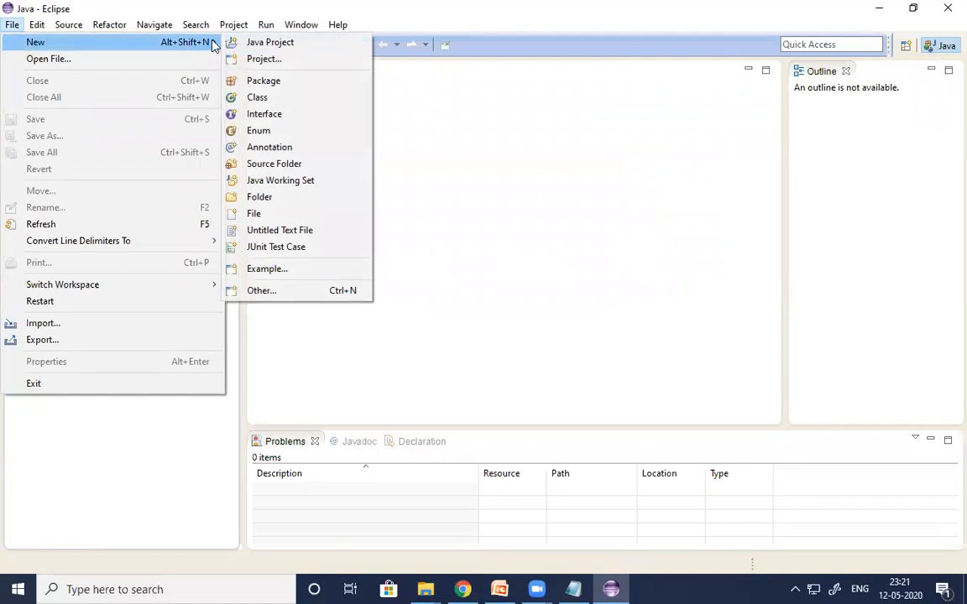
pyautogui.click(259, 46)
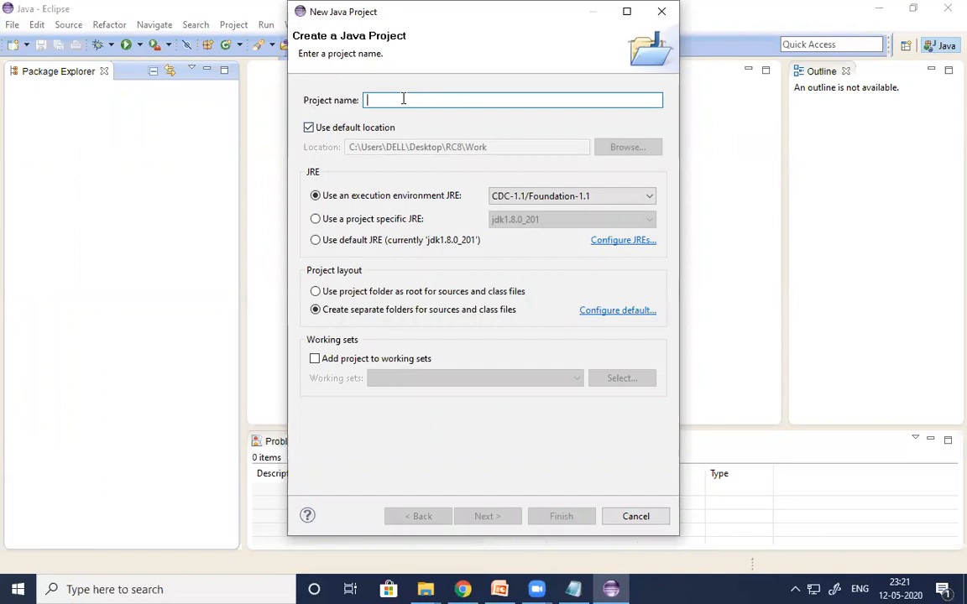
pyautogui.write('Saml')
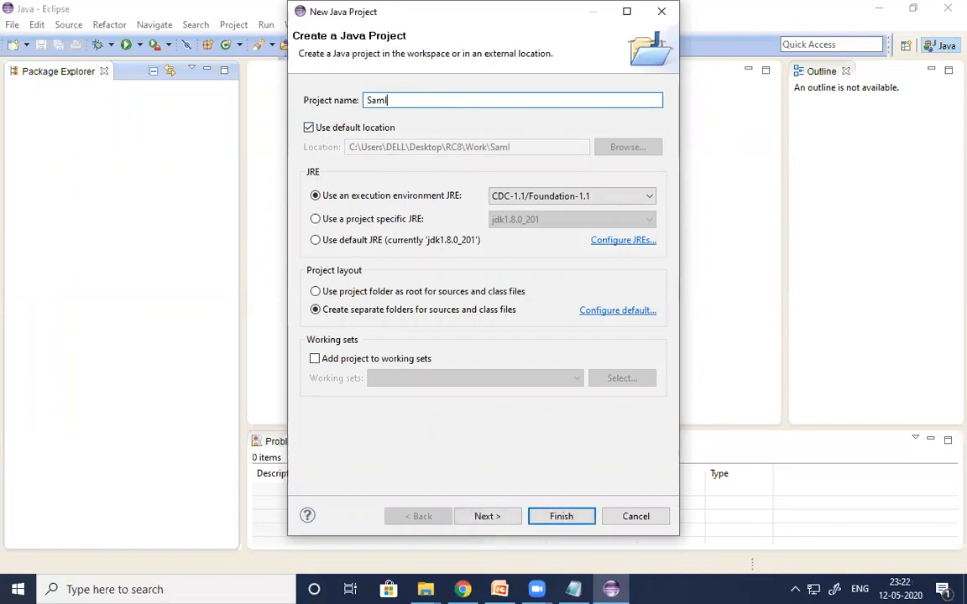
pyautogui.press('BackSpace')
pyautogui.write('pl')
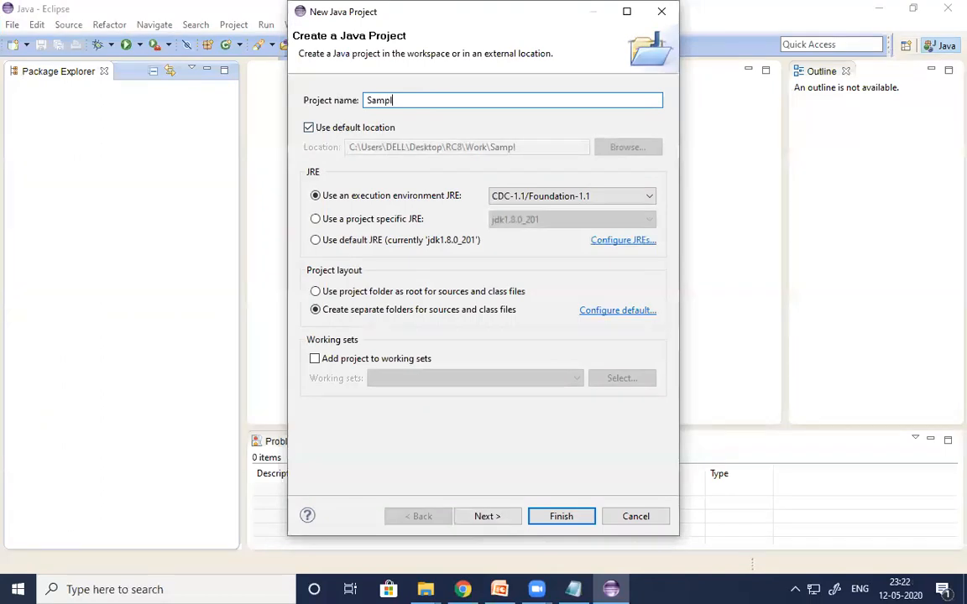
pyautogui.write('ePro')
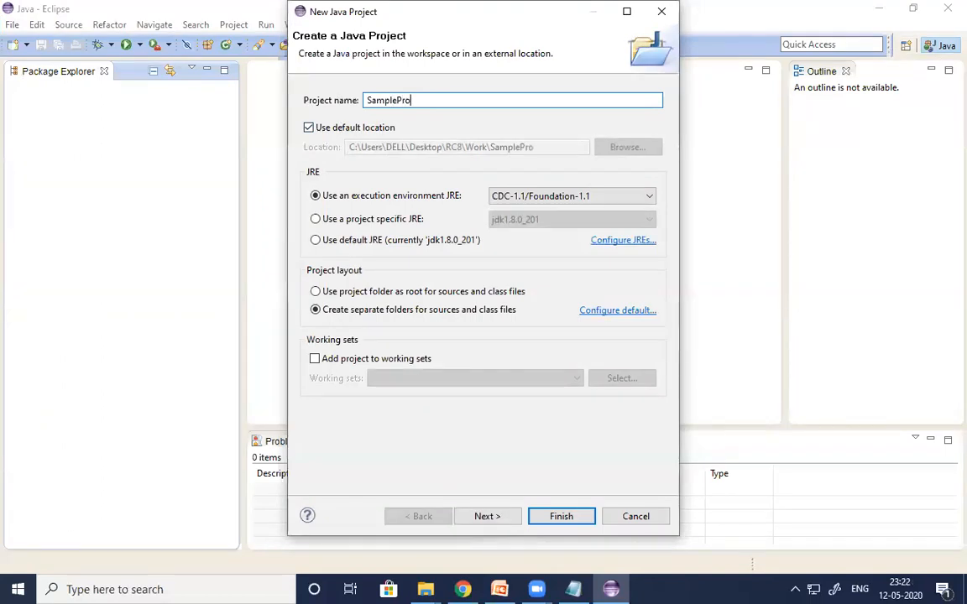
pyautogui.write('ject')
# - Create the project with the default JRE and expand SampleProject in the Package Explorer
pyautogui.click(316, 241)
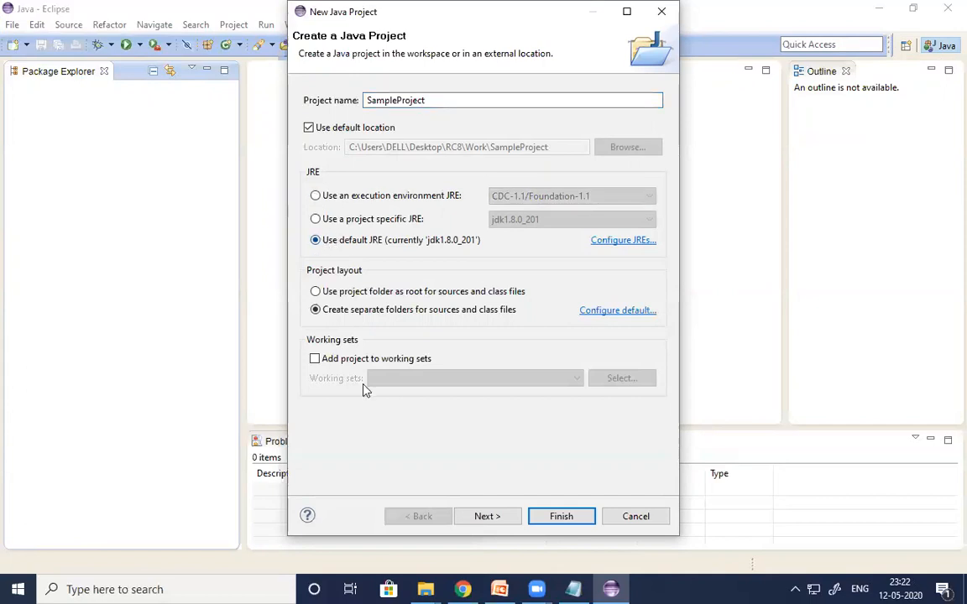
pyautogui.click(561, 517)
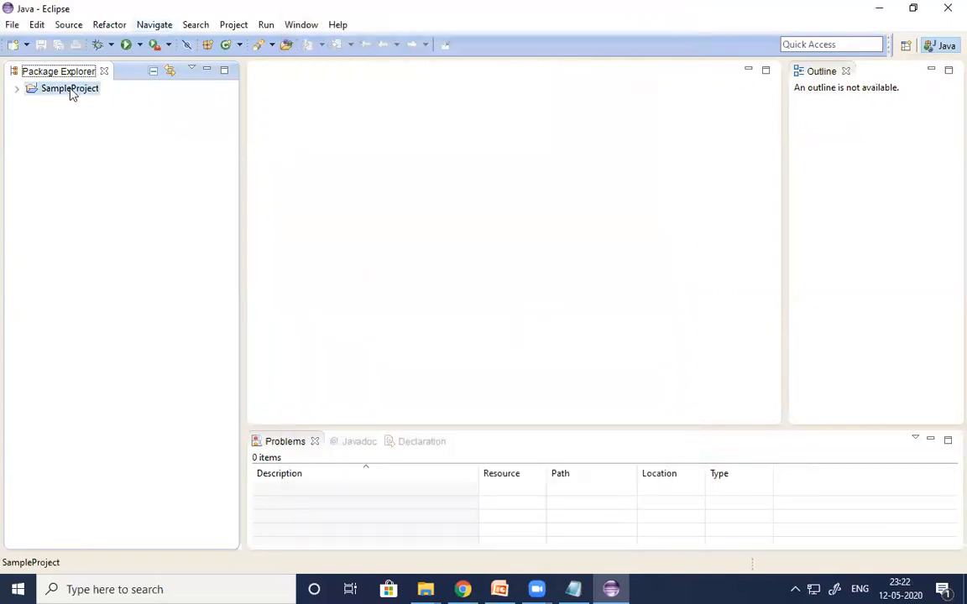
pyautogui.click(16, 90)
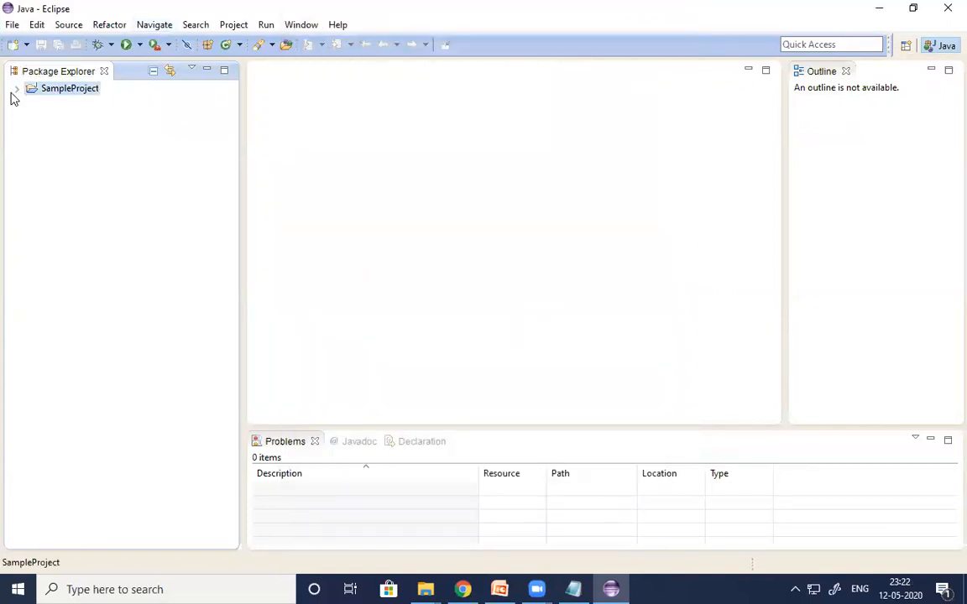